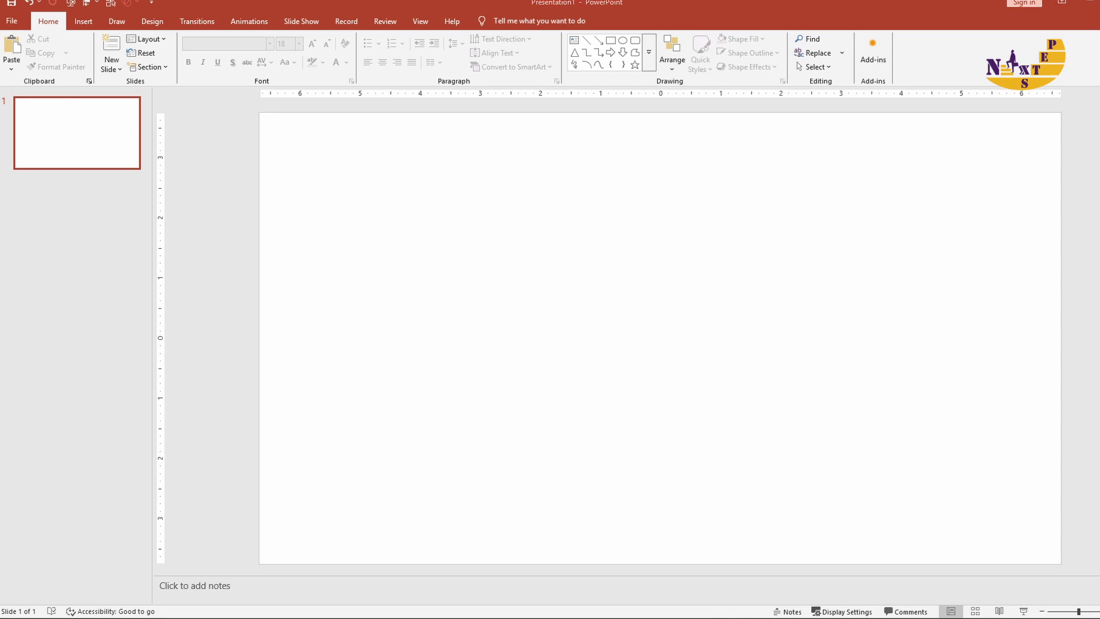
Set the slide background to light grey
{"action": "right_click", "coordinate": [414, 216]}
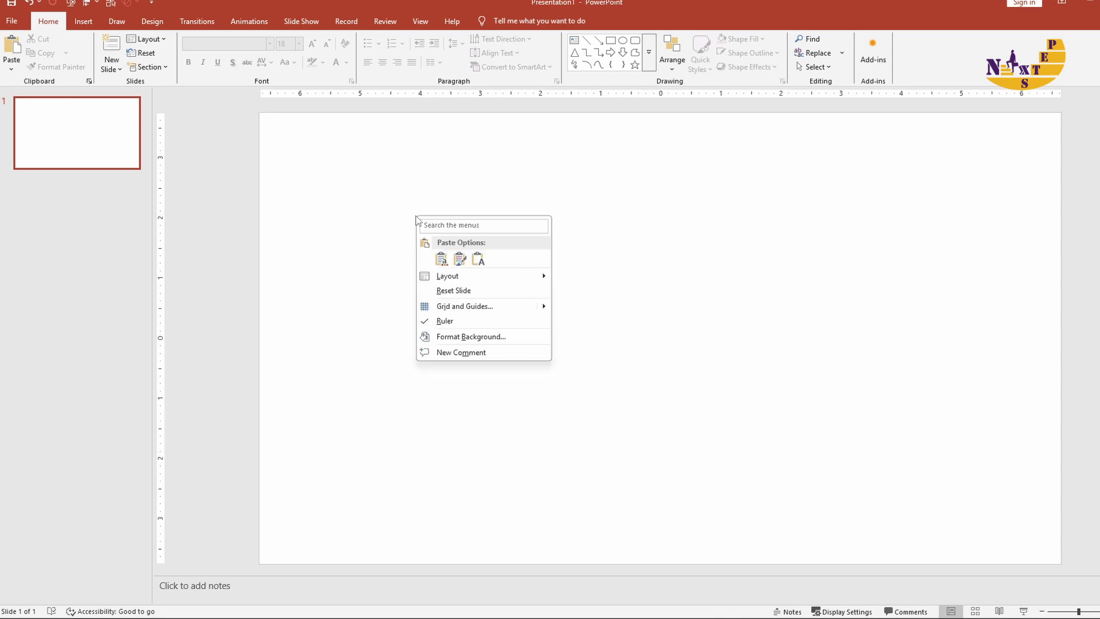
{"action": "left_click", "coordinate": [458, 337]}
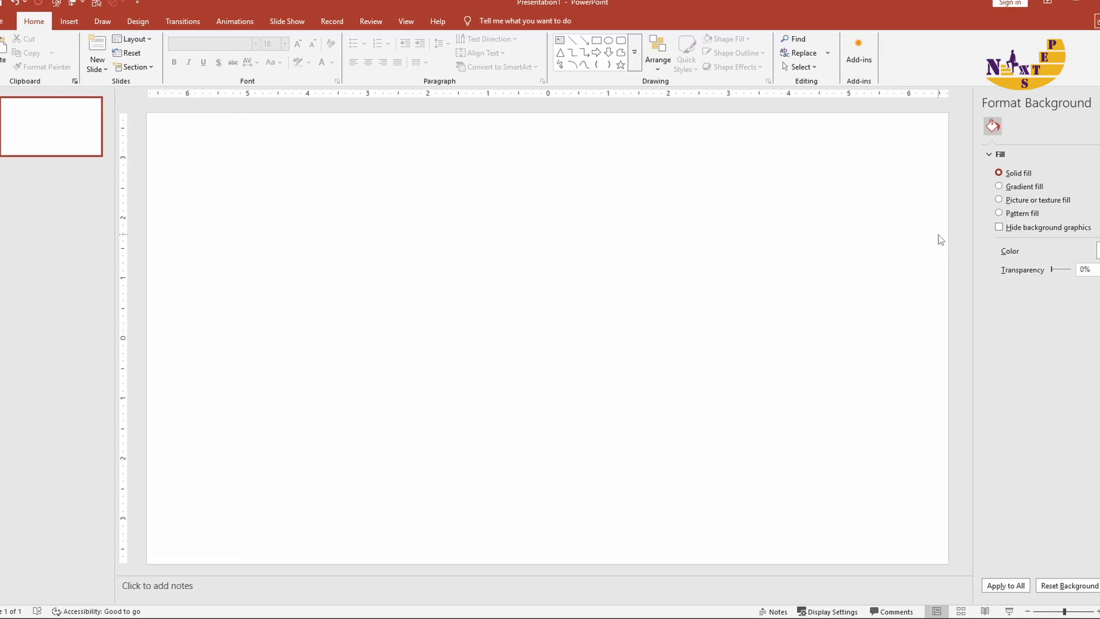
{"action": "left_click", "coordinate": [1063, 250]}
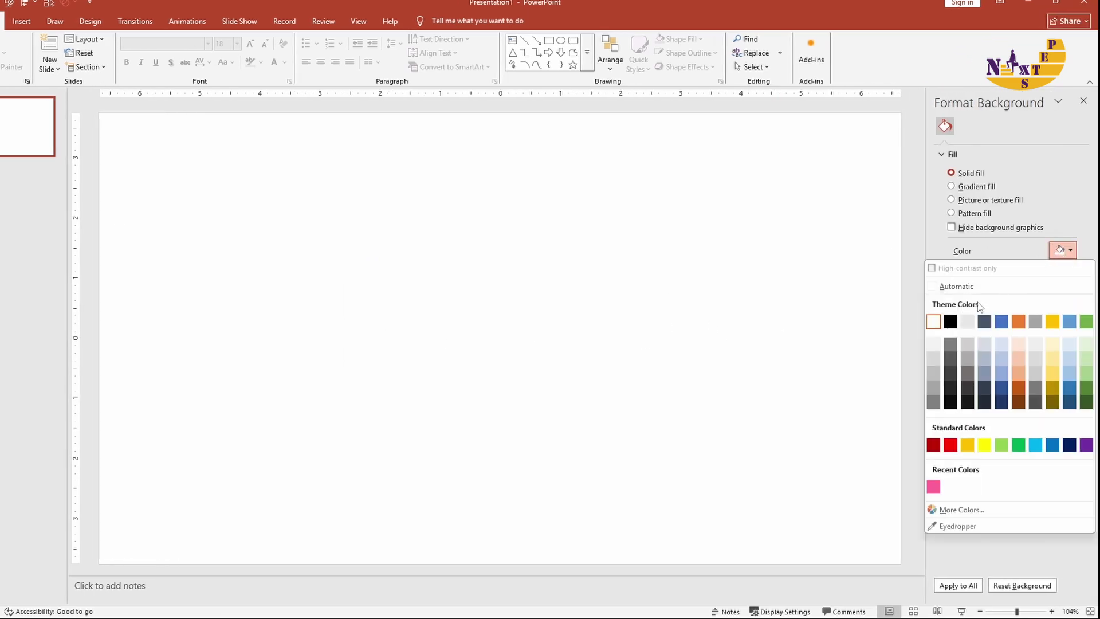
{"action": "left_click", "coordinate": [934, 343]}
{"action": "left_click", "coordinate": [1082, 103]}
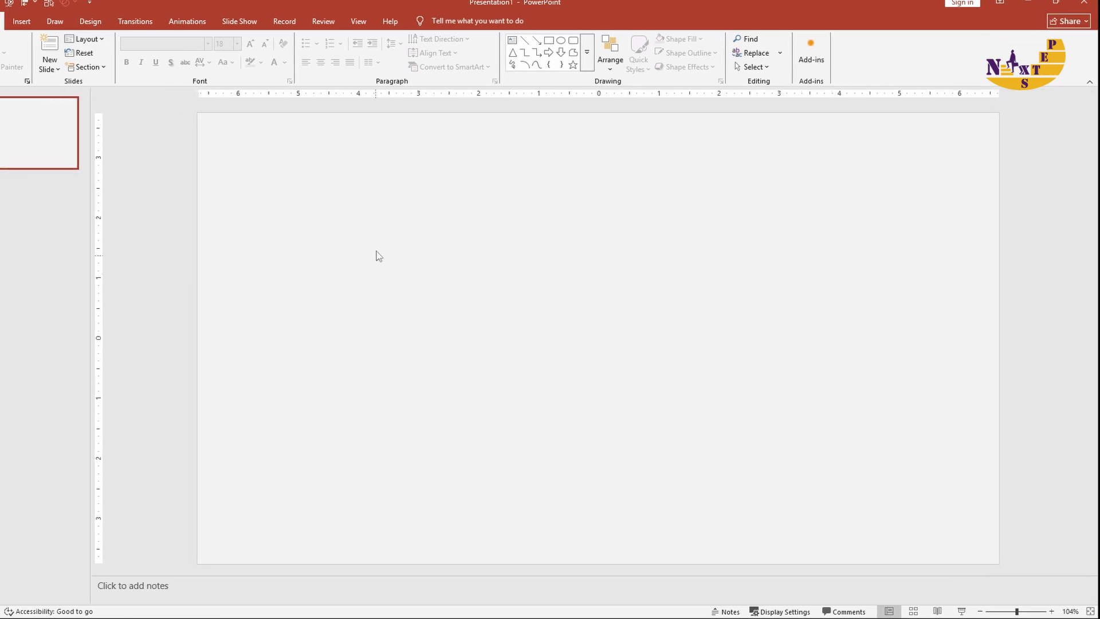
Draw a rectangle covering nearly the whole slide and fill it white
{"action": "left_click", "coordinate": [611, 41]}
{"action": "left_click_drag", "start_coordinate": [259, 113], "coordinate": [961, 565]}
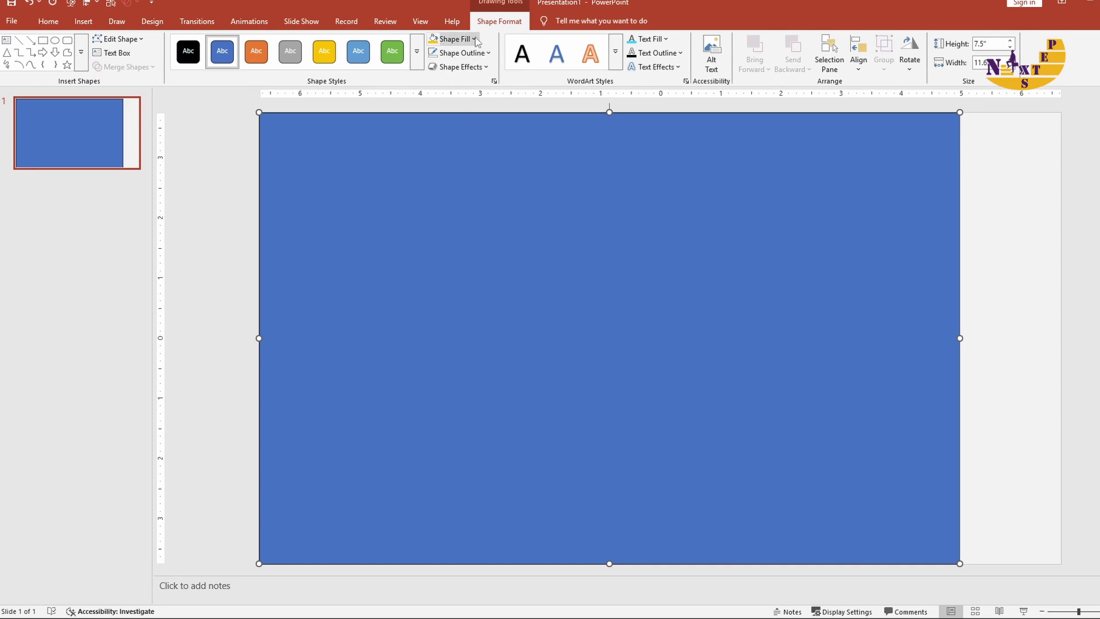
{"action": "left_click", "coordinate": [455, 39]}
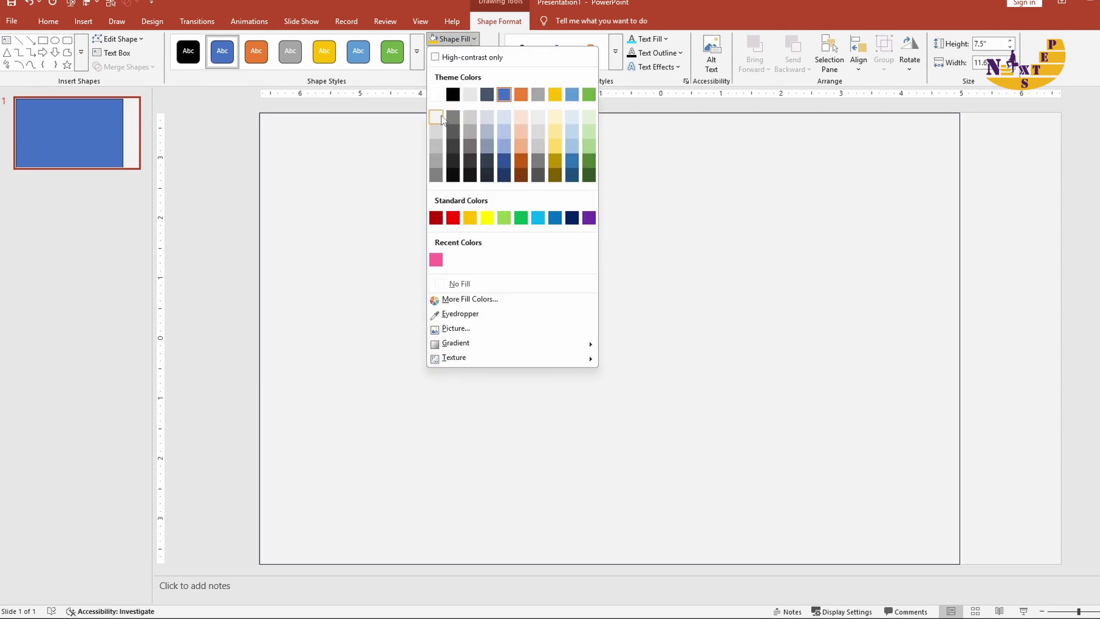
{"action": "left_click", "coordinate": [440, 118]}
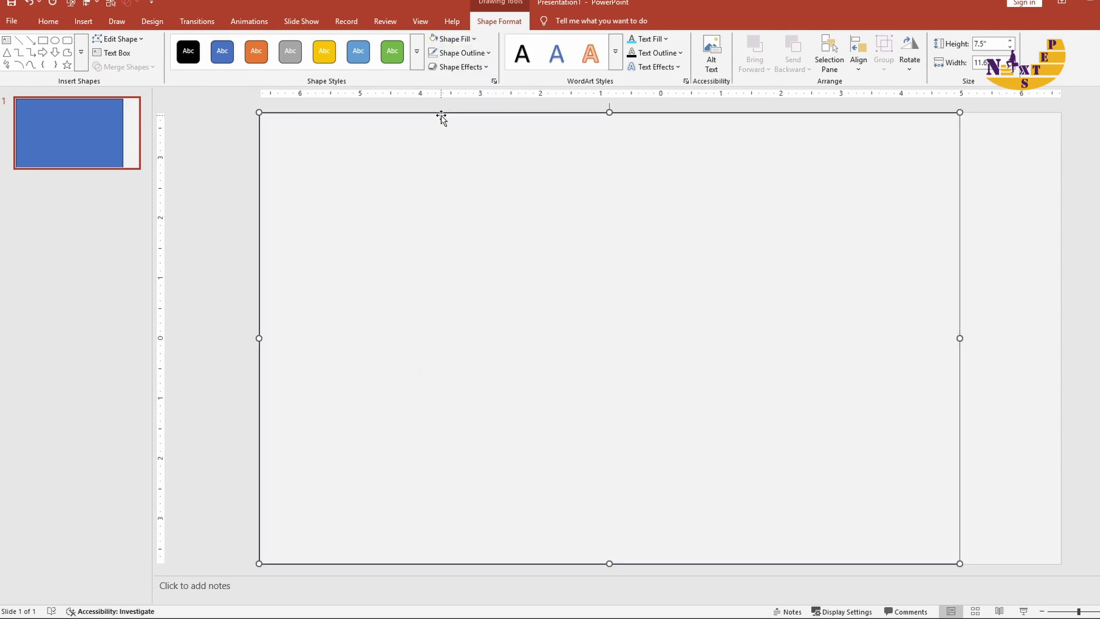
Give the rectangle a shadow with 65% transparency and 101% size
{"action": "right_click", "coordinate": [470, 213]}
{"action": "left_click", "coordinate": [516, 467]}
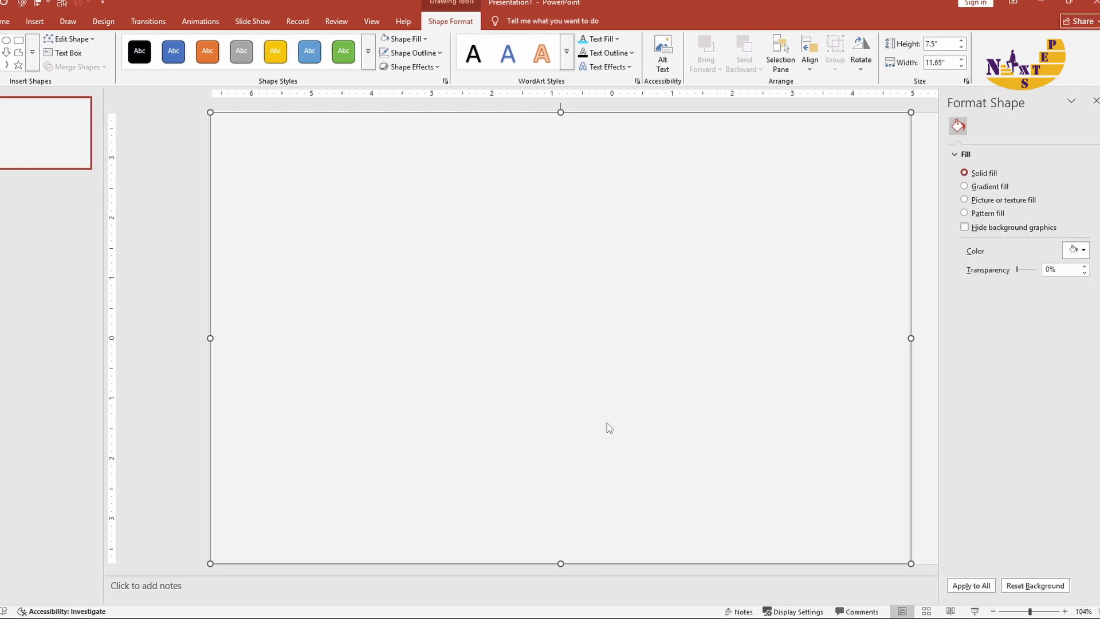
{"action": "left_click", "coordinate": [973, 150]}
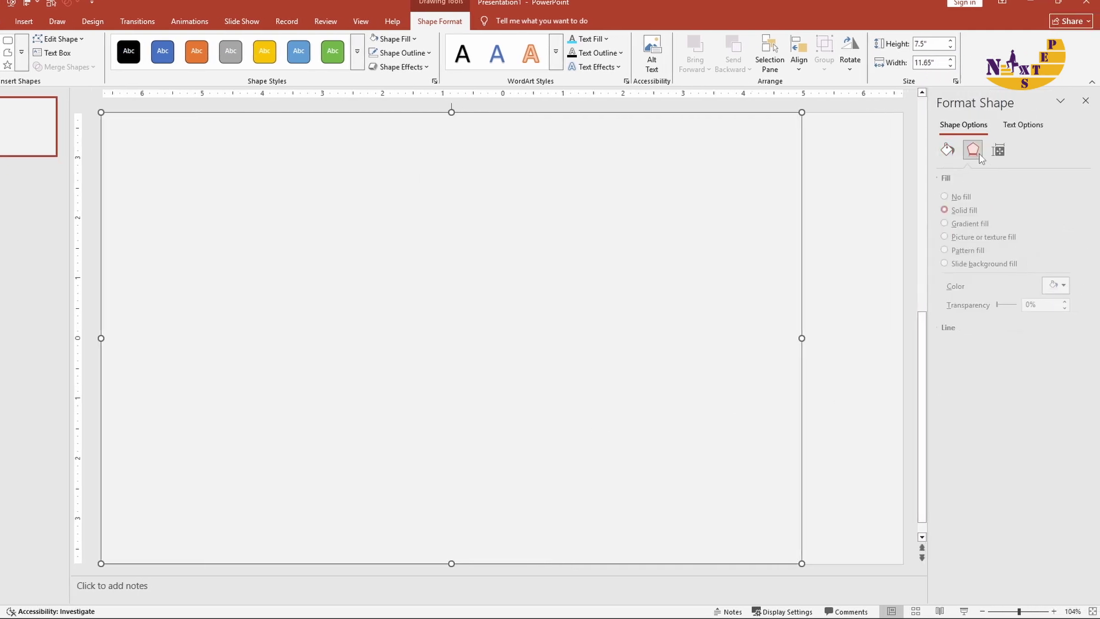
{"action": "left_click", "coordinate": [1055, 239]}
{"action": "type", "text": "65"}
{"action": "left_click", "coordinate": [1056, 244]}
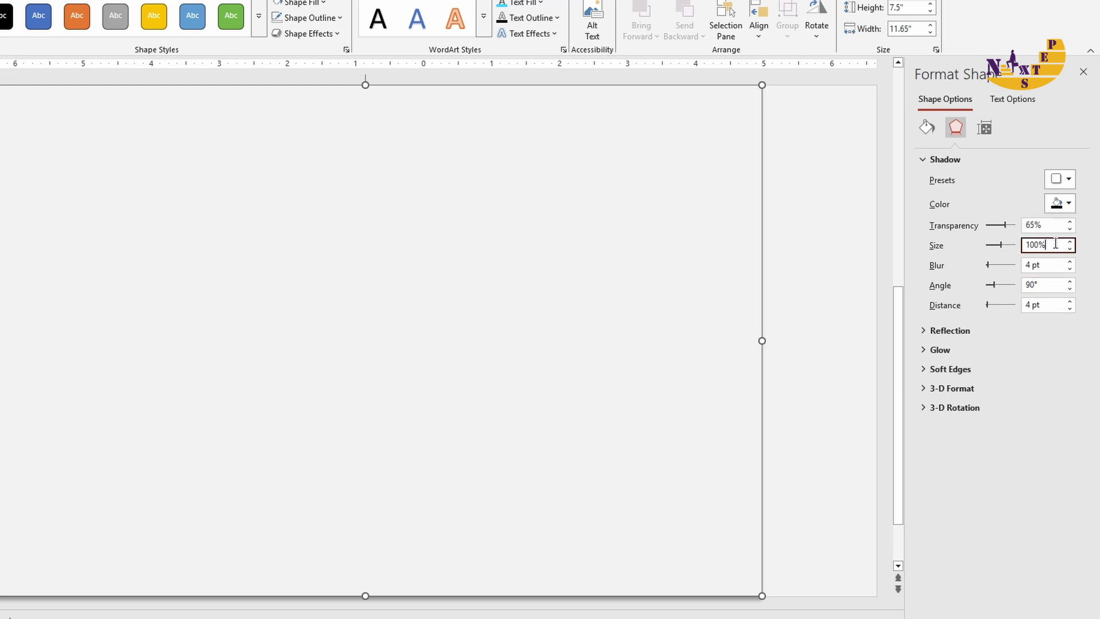
{"action": "key", "text": "Up"}
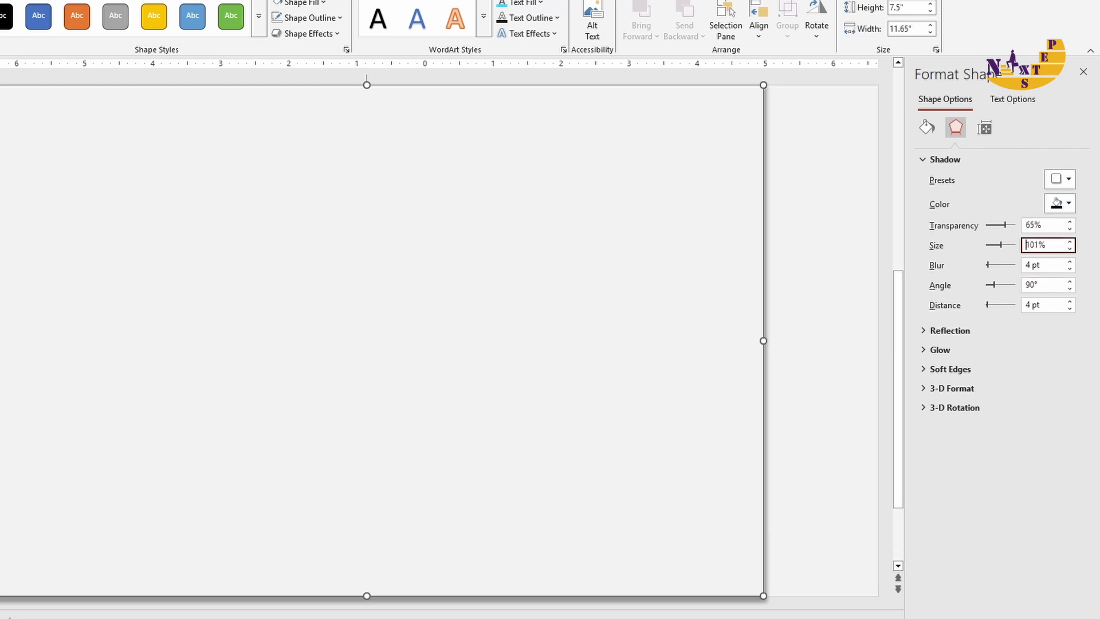
Set the shadow blur to 17 pt, angle to 0° and distance to 3 pt
{"action": "left_click_drag", "start_coordinate": [1052, 265], "coordinate": [1023, 269]}
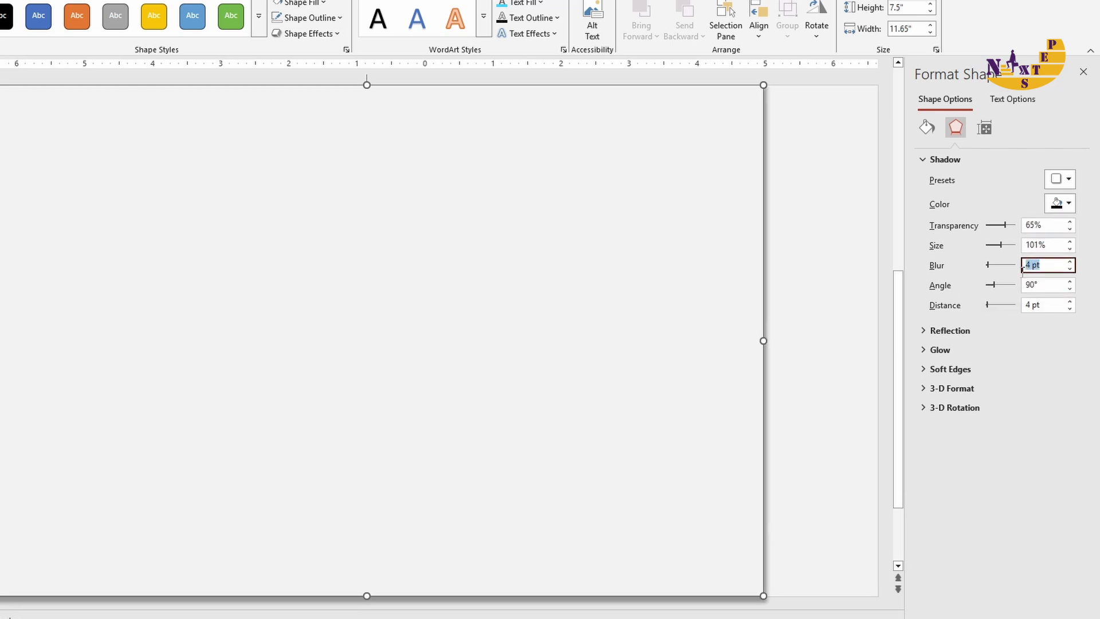
{"action": "type", "text": "17"}
{"action": "key", "text": "Return"}
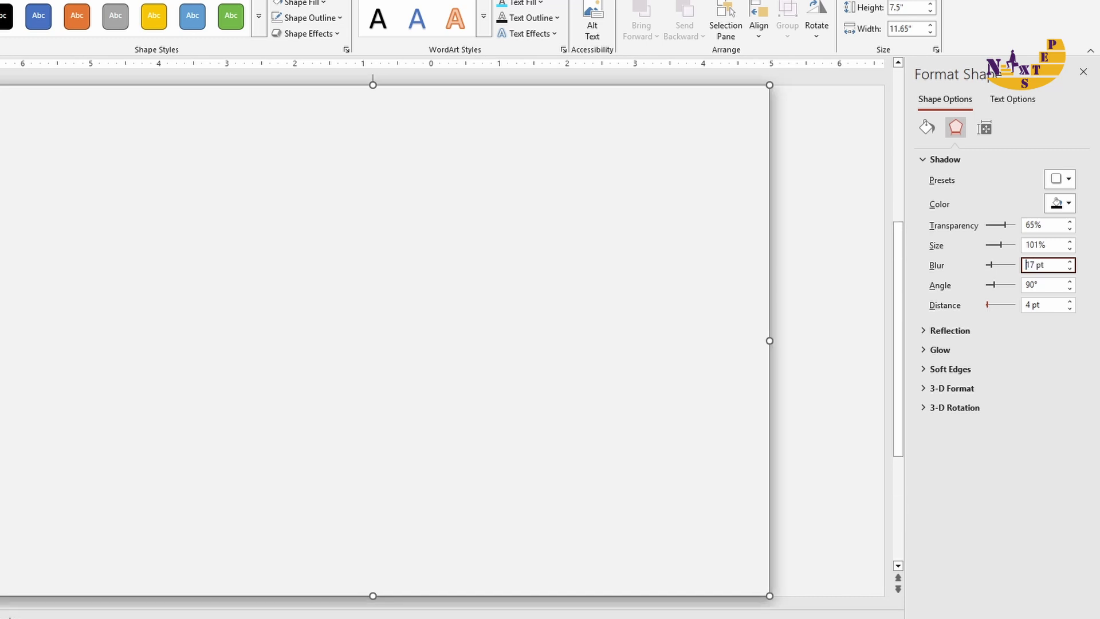
{"action": "left_click", "coordinate": [1039, 285]}
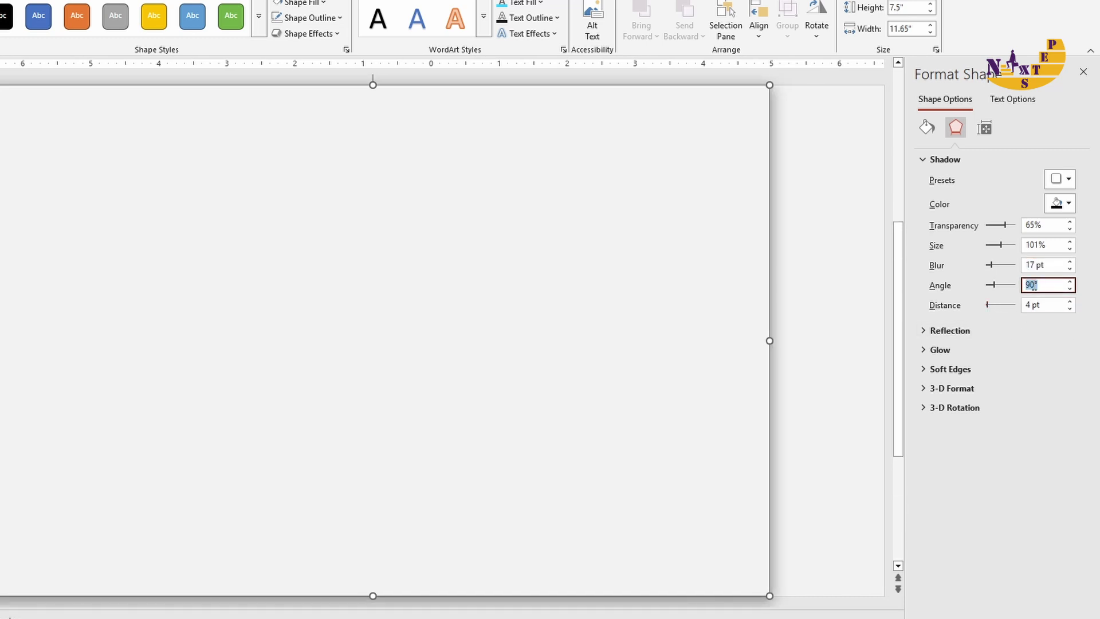
{"action": "type", "text": "0"}
{"action": "key", "text": "Return"}
{"action": "left_click_drag", "start_coordinate": [1040, 305], "coordinate": [1030, 305]}
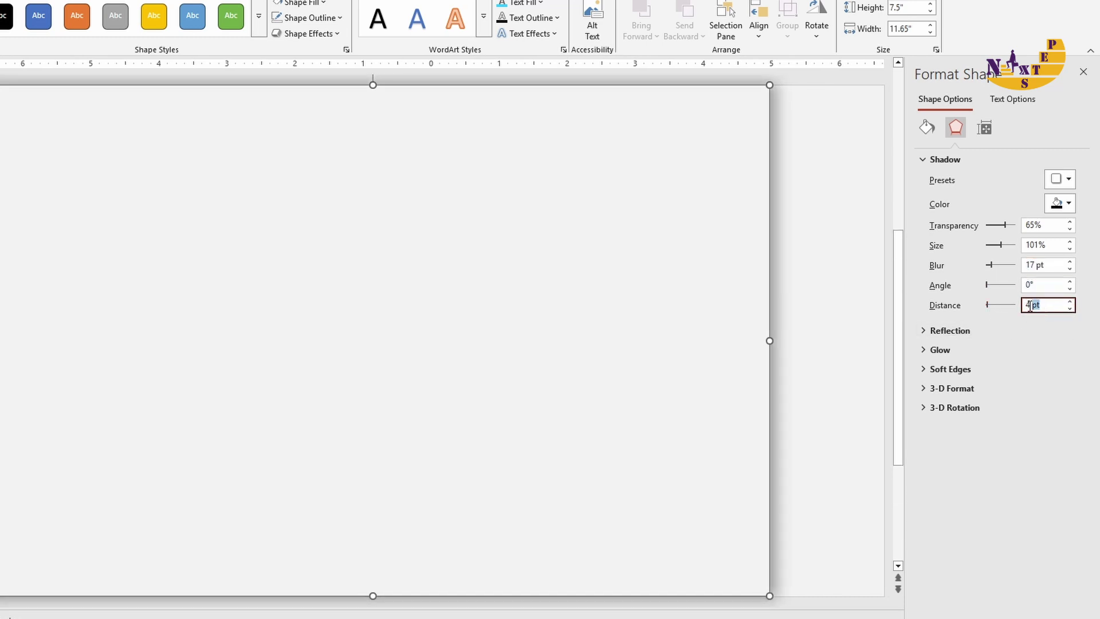
{"action": "type", "text": "3"}
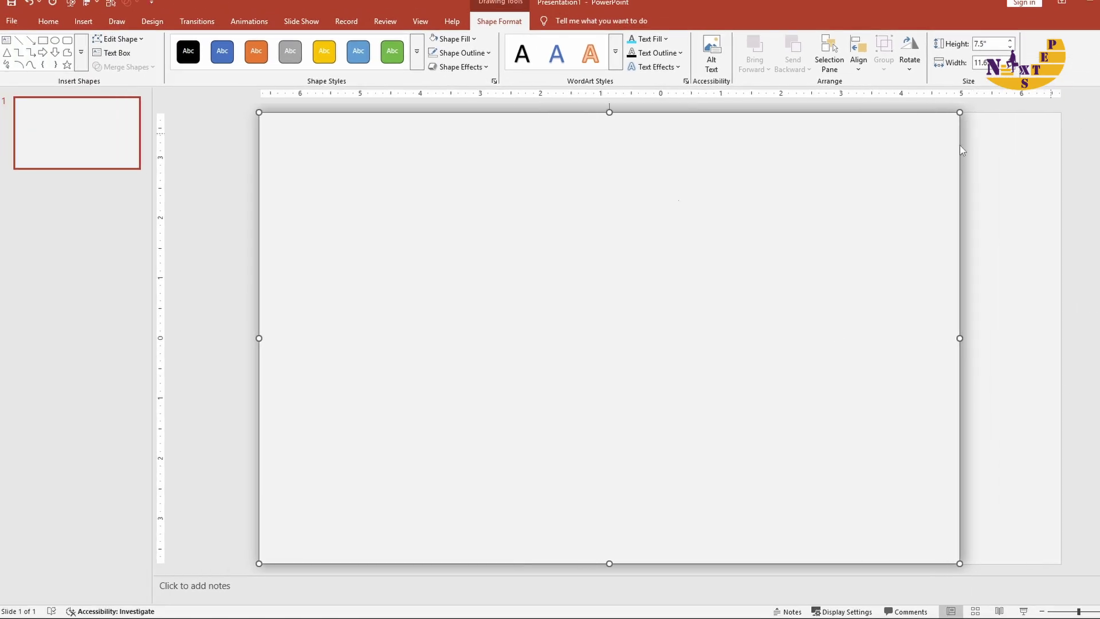
Cut a half circle by subtracting a rectangle from the circle's right half
{"action": "left_click", "coordinate": [55, 40]}
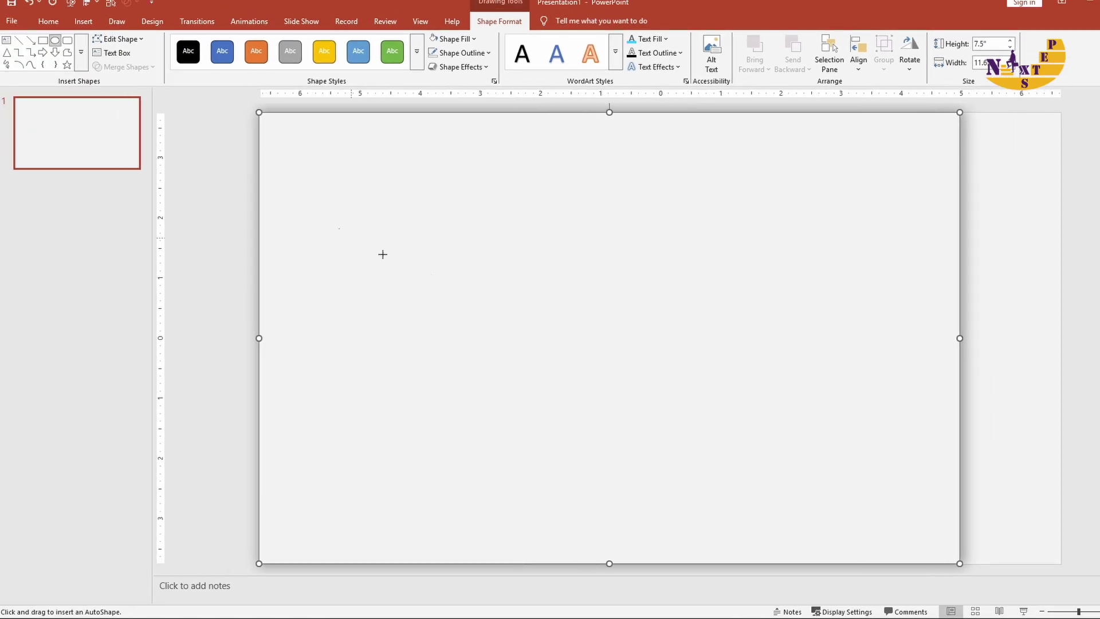
{"action": "left_click_drag", "start_coordinate": [507, 283], "coordinate": [427, 202]}
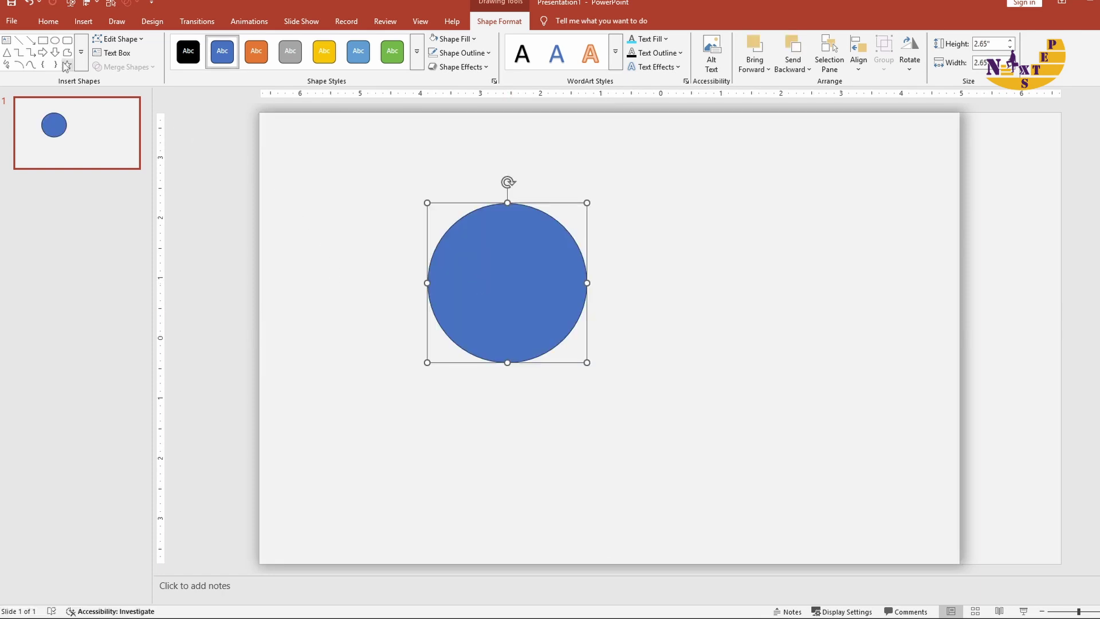
{"action": "left_click", "coordinate": [43, 40]}
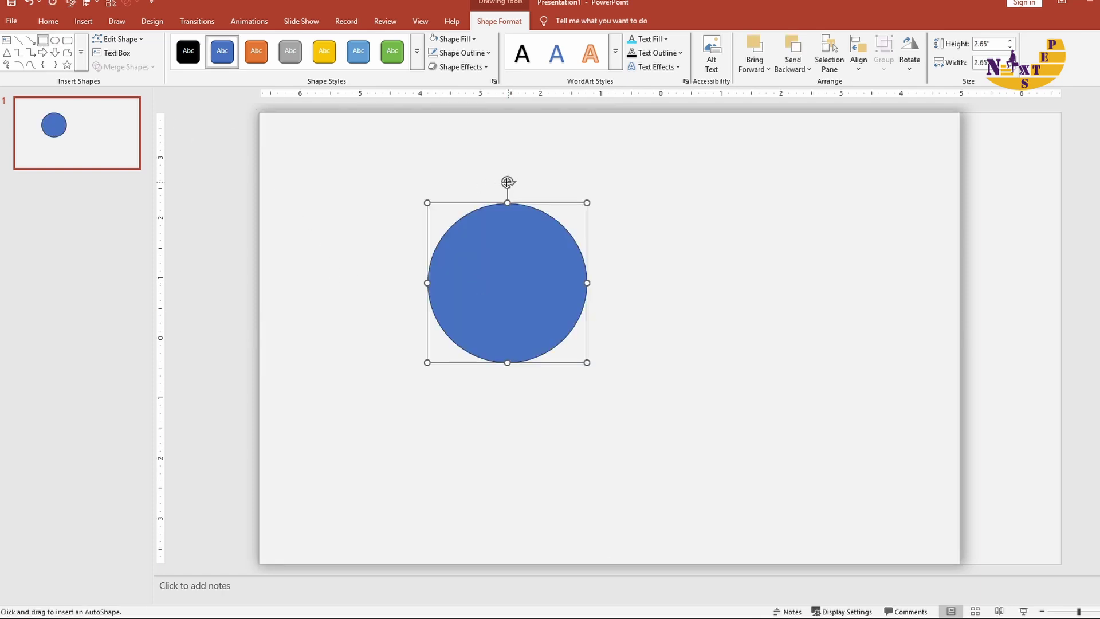
{"action": "left_click_drag", "start_coordinate": [508, 182], "coordinate": [602, 387]}
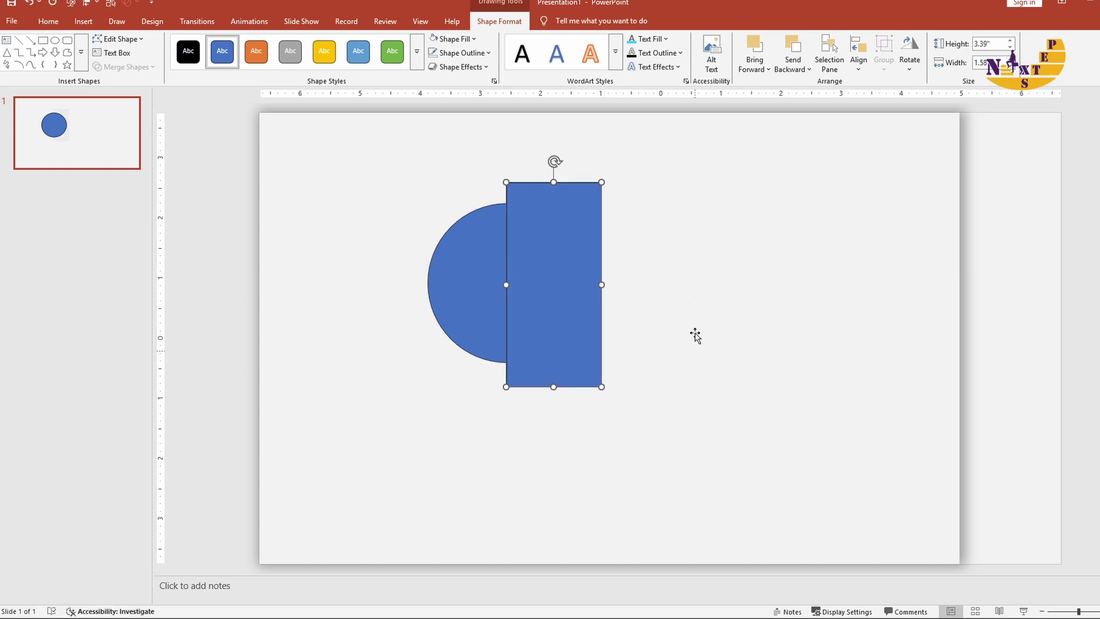
{"action": "left_click", "coordinate": [445, 283]}
{"action": "left_click", "coordinate": [545, 190], "text": "shift"}
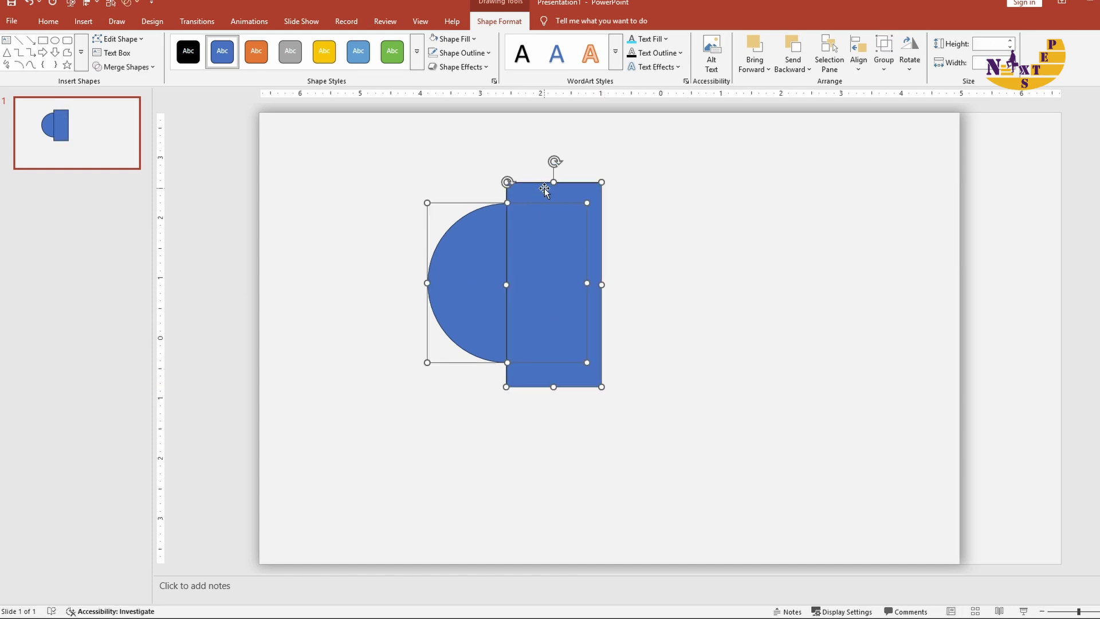
{"action": "left_click", "coordinate": [124, 67]}
{"action": "left_click", "coordinate": [118, 141]}
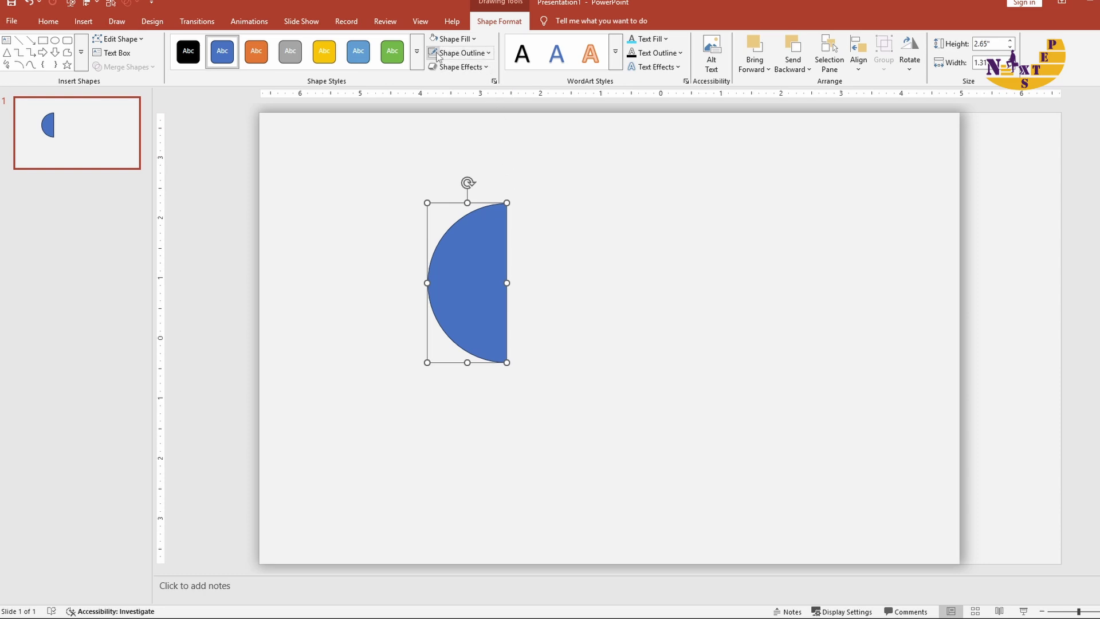
Fill the half circle pink, move it to the right edge and align it middle
{"action": "left_click", "coordinate": [470, 40]}
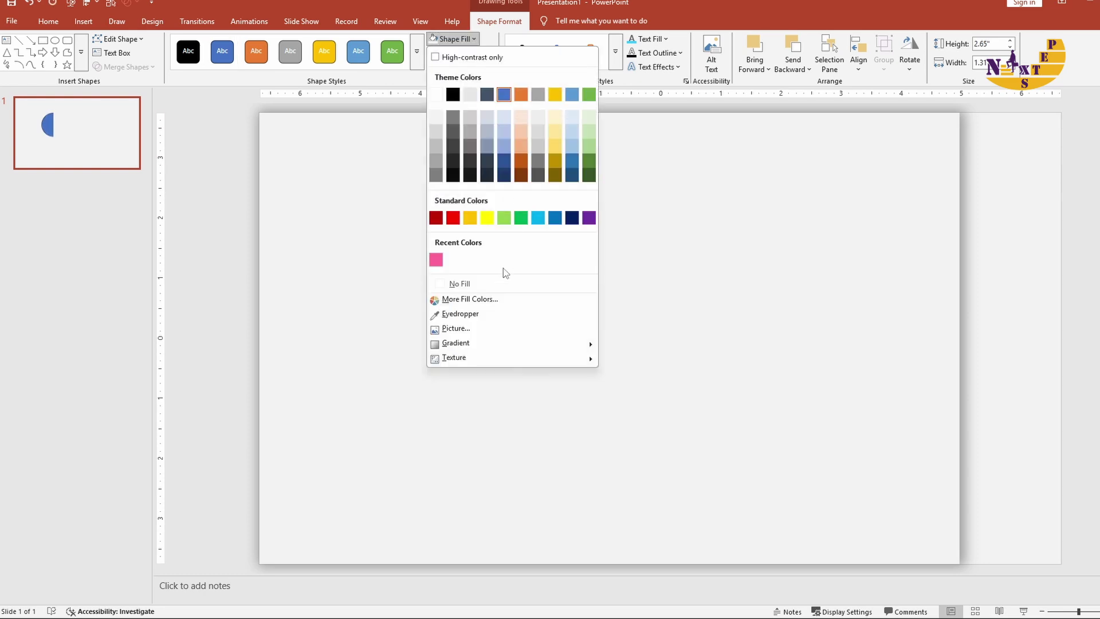
{"action": "left_click", "coordinate": [437, 258]}
{"action": "left_click_drag", "start_coordinate": [471, 278], "coordinate": [924, 314]}
{"action": "left_click", "coordinate": [858, 58]}
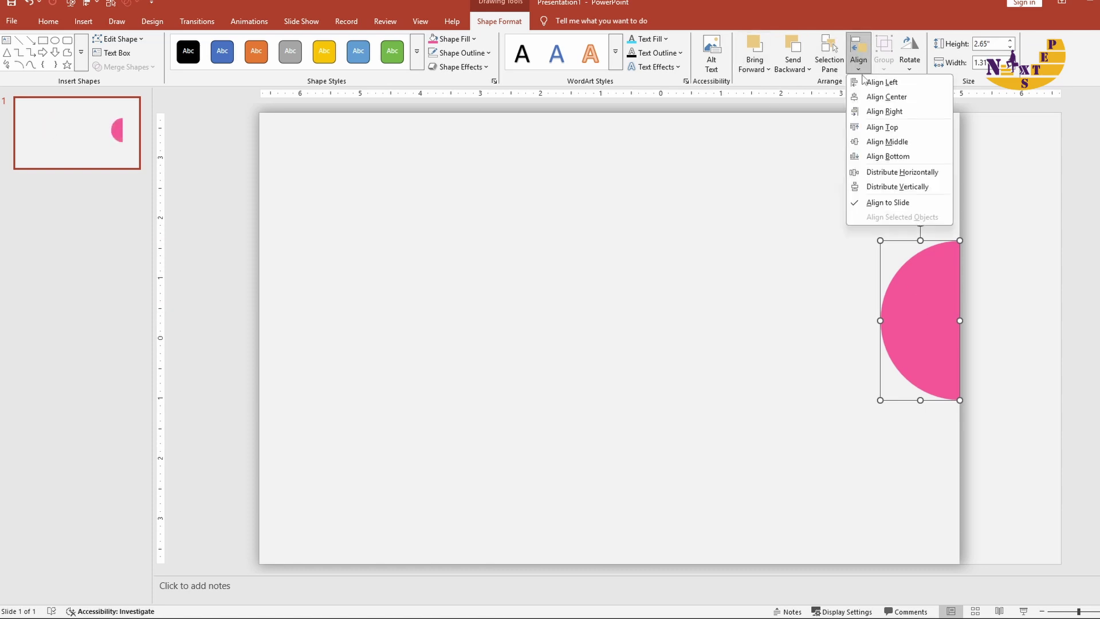
{"action": "left_click", "coordinate": [875, 141]}
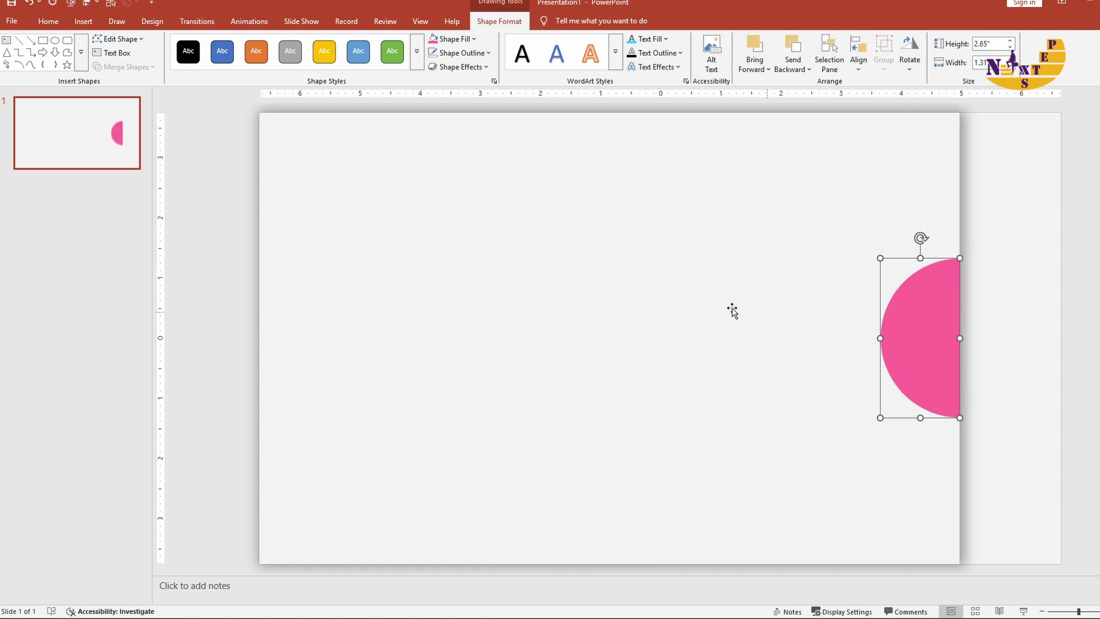
{"action": "left_click", "coordinate": [514, 239]}
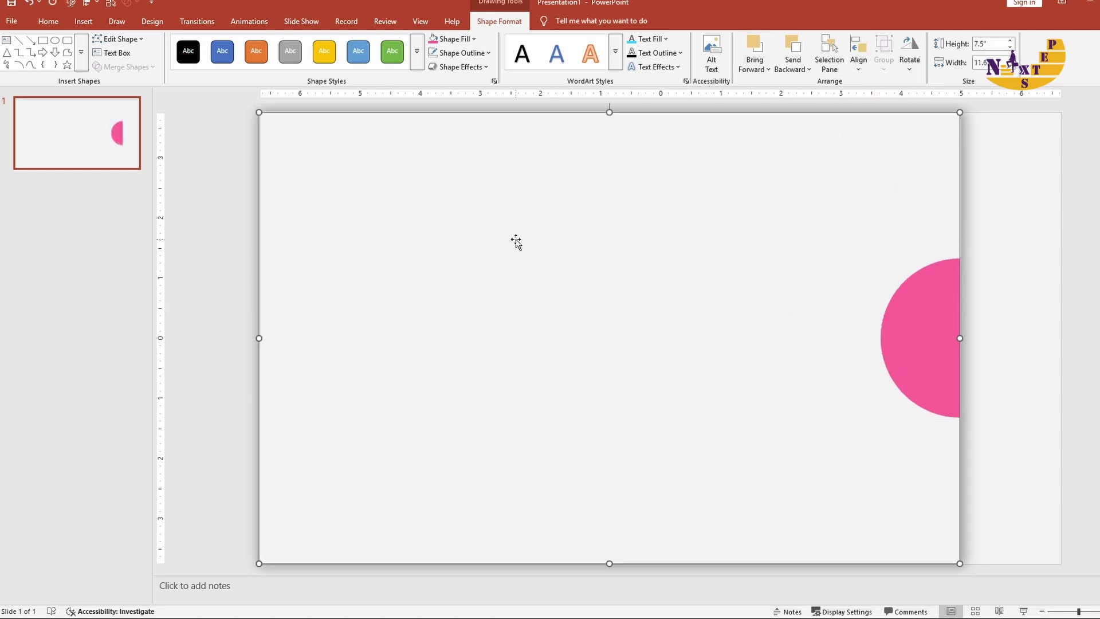
Add an 'About' text box in Tw Cen MT 36, widened to fit one line
{"action": "left_click", "coordinate": [9, 42]}
{"action": "left_click_drag", "start_coordinate": [319, 221], "coordinate": [393, 249]}
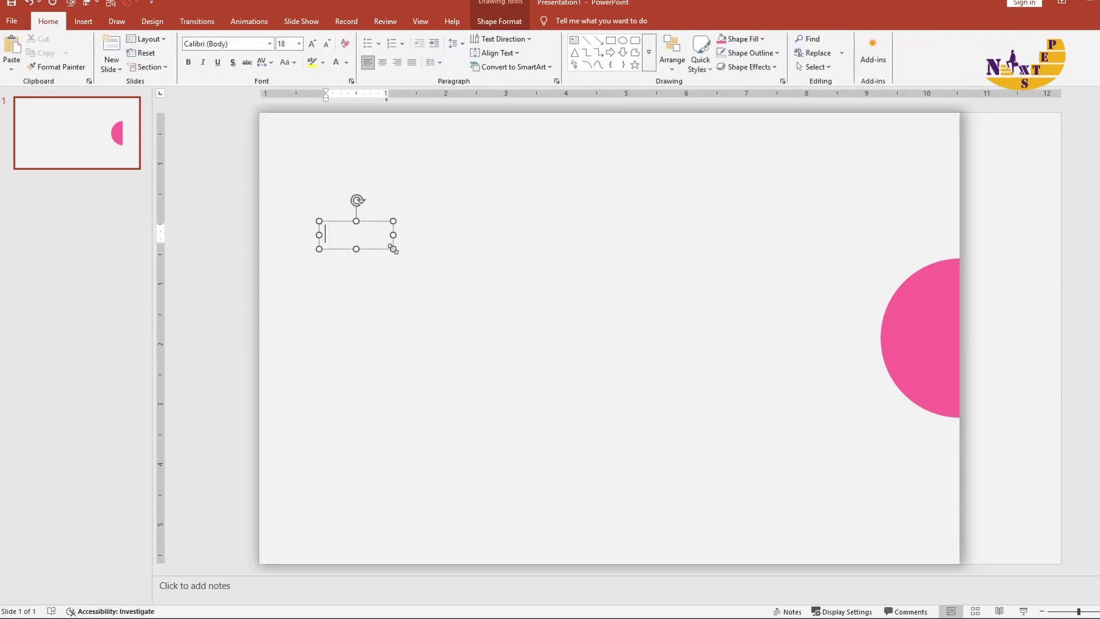
{"action": "type", "text": "About"}
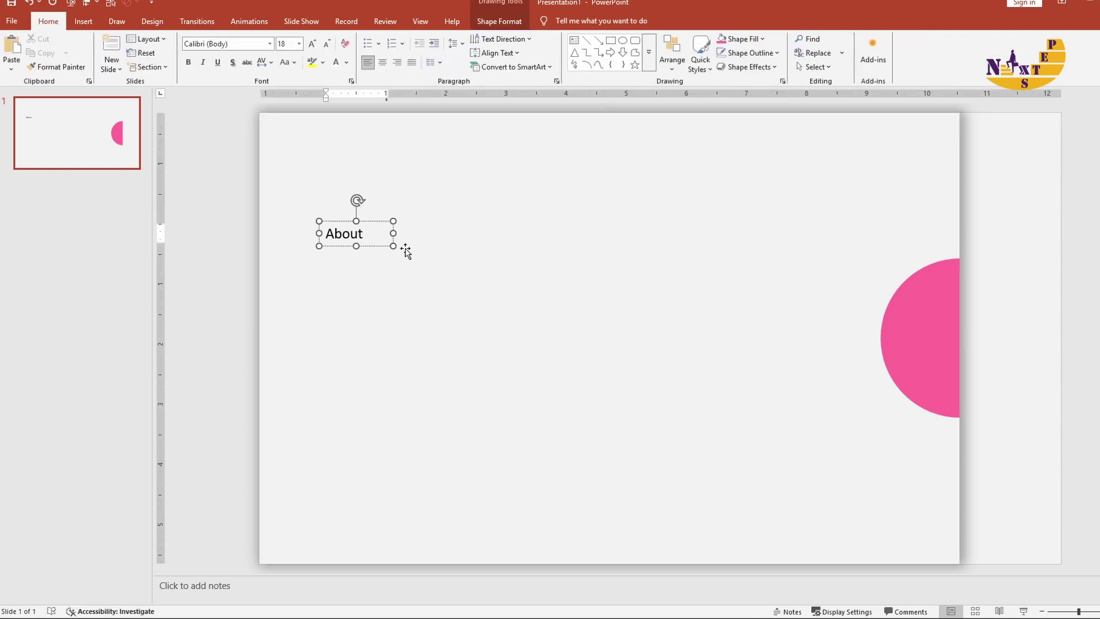
{"action": "left_click", "coordinate": [363, 222]}
{"action": "left_click", "coordinate": [269, 44]}
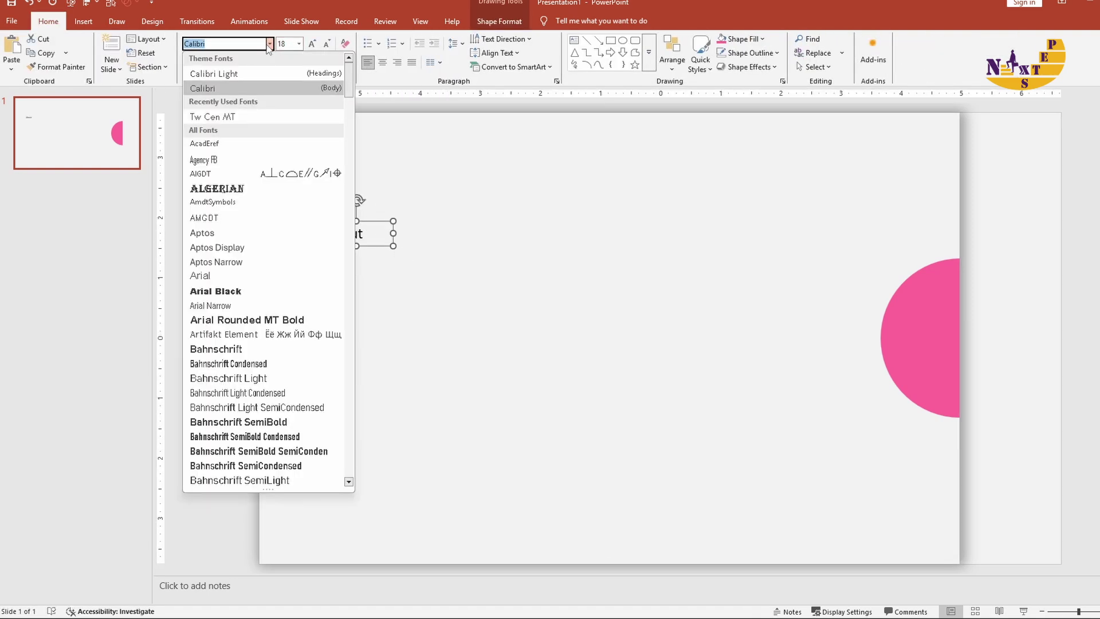
{"action": "left_click", "coordinate": [211, 116]}
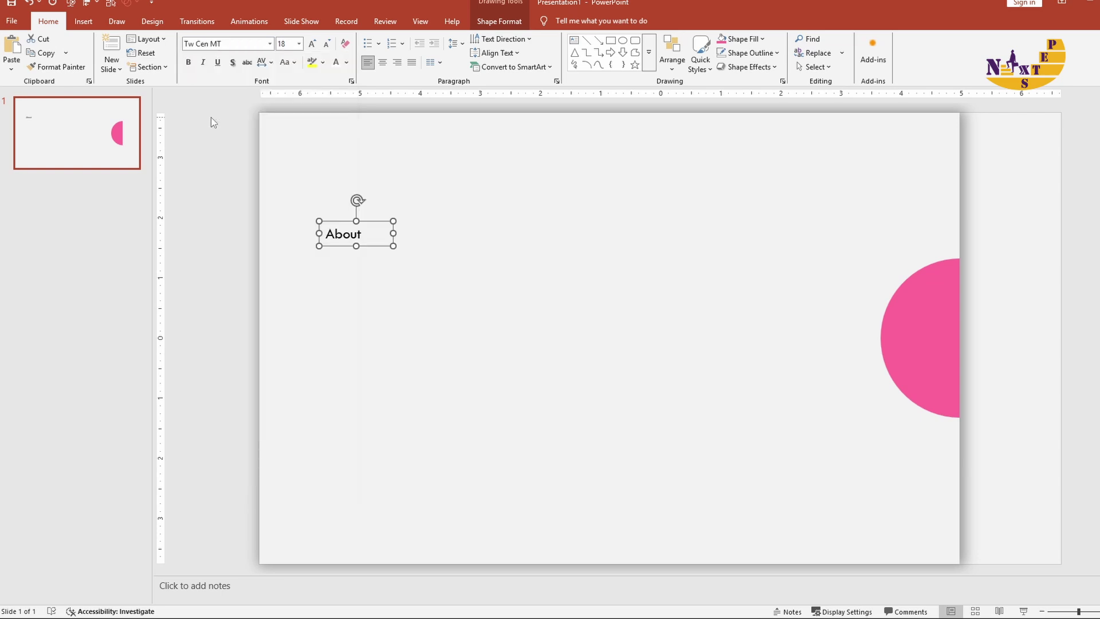
{"action": "left_click", "coordinate": [299, 44]}
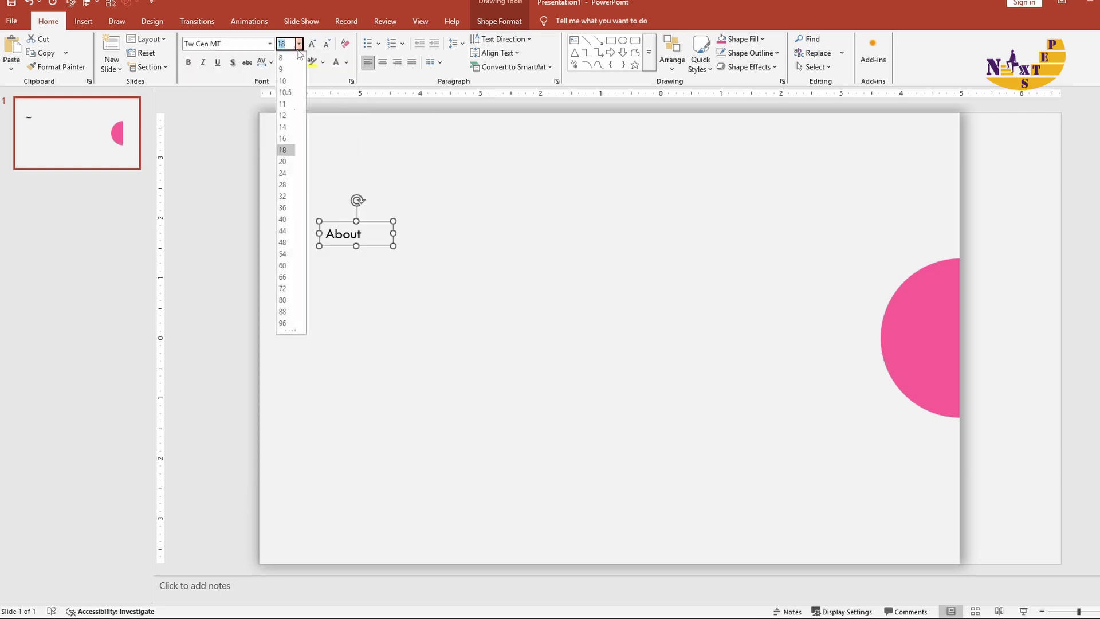
{"action": "left_click", "coordinate": [283, 208]}
{"action": "left_click_drag", "start_coordinate": [395, 262], "coordinate": [416, 256]}
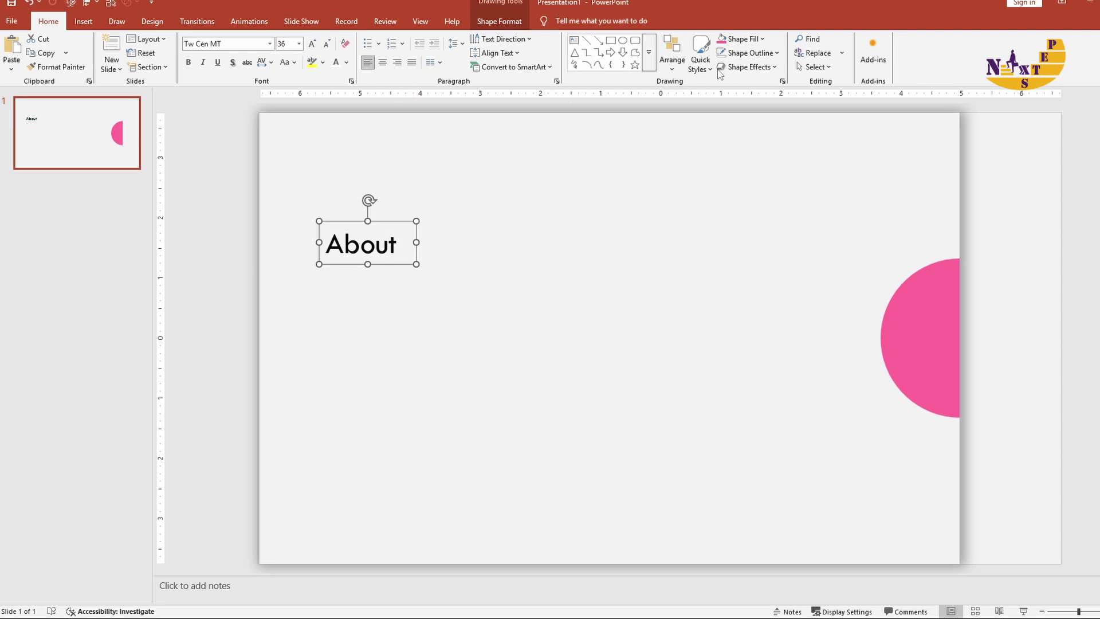
Rotate the About label 90° left, make it white and centred on the half-circle
{"action": "left_click", "coordinate": [499, 22]}
{"action": "left_click", "coordinate": [910, 58]}
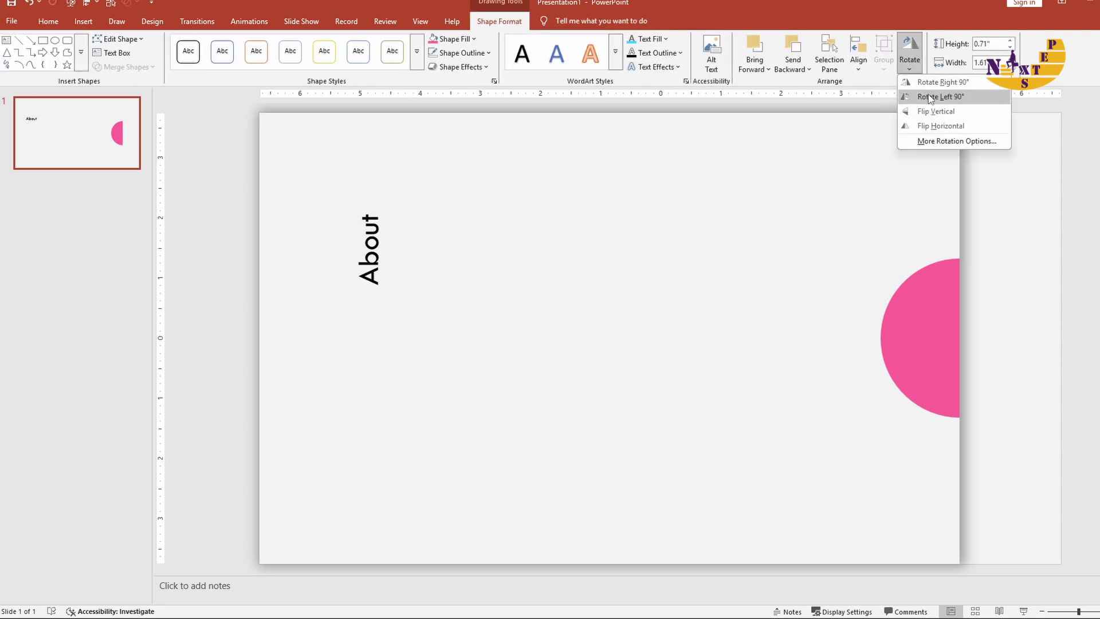
{"action": "left_click", "coordinate": [928, 96]}
{"action": "left_click", "coordinate": [48, 21]}
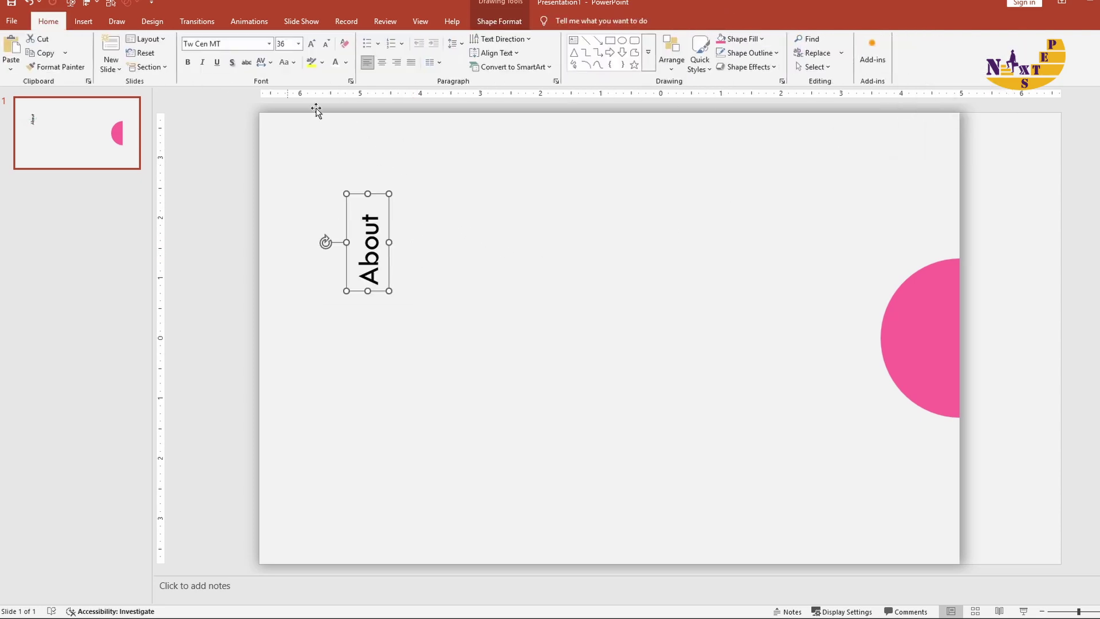
{"action": "left_click", "coordinate": [336, 62]}
{"action": "left_click_drag", "start_coordinate": [389, 232], "coordinate": [952, 314]}
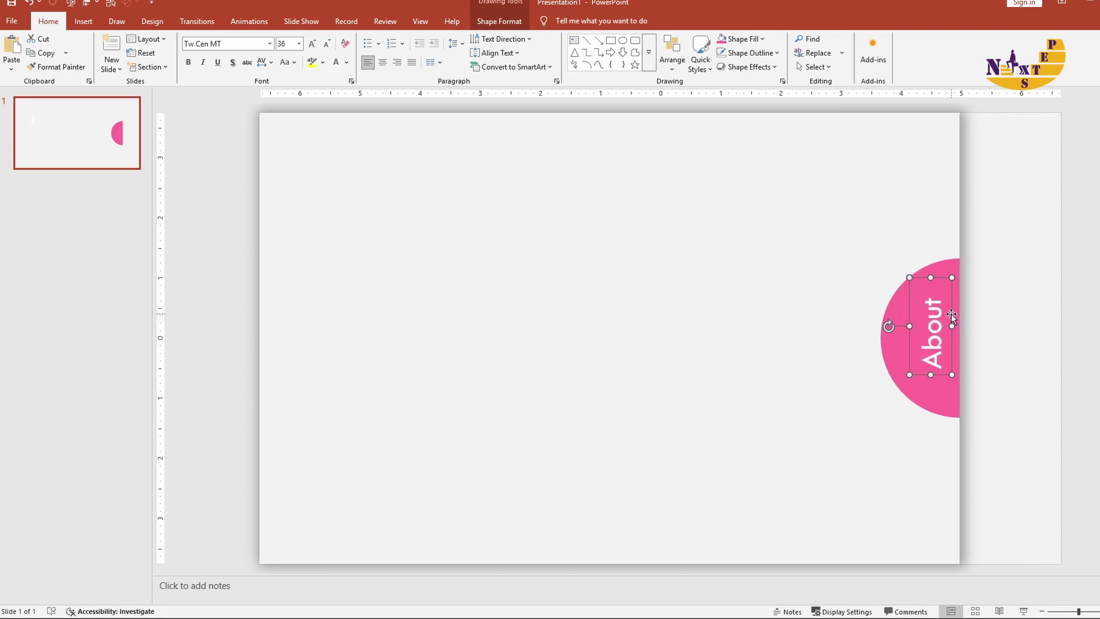
{"action": "left_click", "coordinate": [382, 62]}
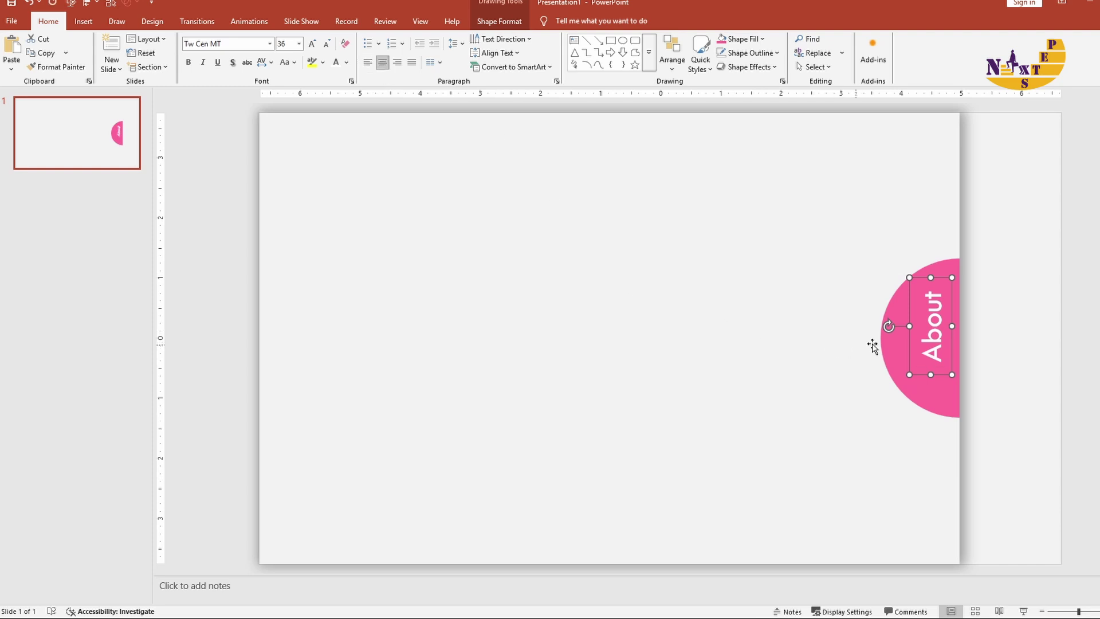
Group the About label with the pink half-circle and the slide-sized panel
{"action": "left_click_drag", "start_coordinate": [912, 346], "coordinate": [914, 352]}
{"action": "left_click", "coordinate": [946, 270], "text": "shift"}
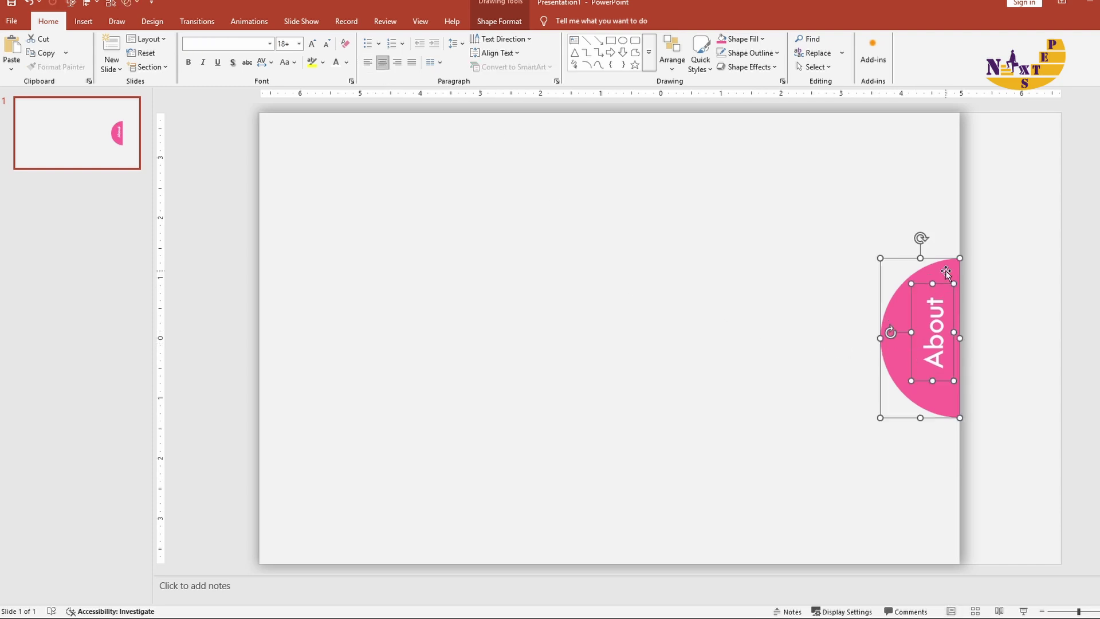
{"action": "left_click", "coordinate": [862, 206], "text": "shift"}
{"action": "key", "text": "ctrl+g"}
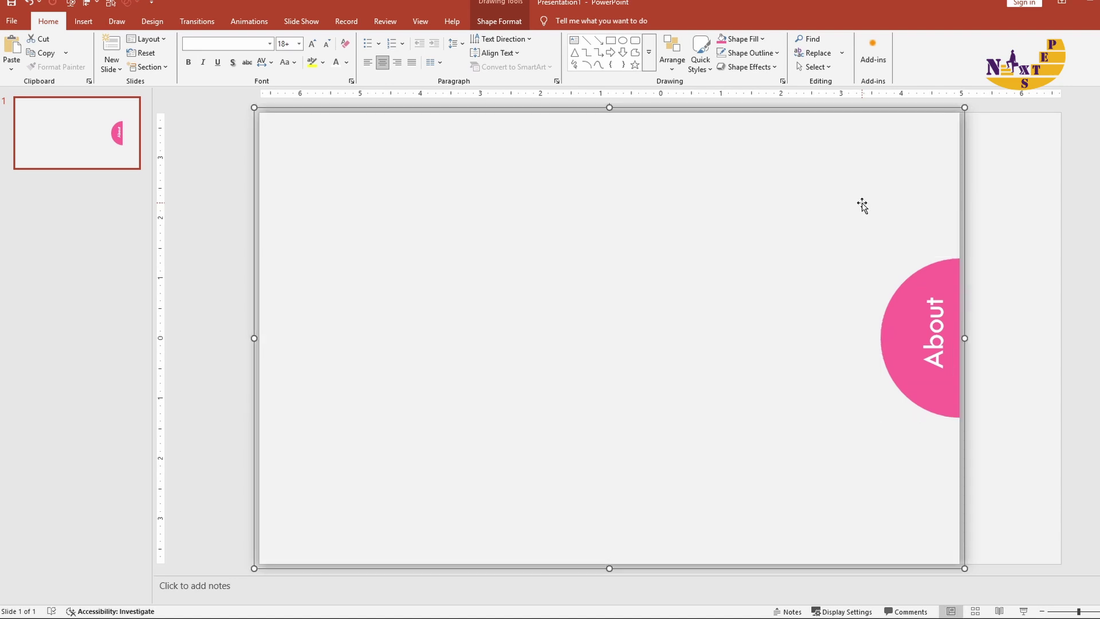
Copy the tab group to the left, fill its half-circle cyan and label it History
{"action": "left_click", "coordinate": [843, 262]}
{"action": "left_click", "coordinate": [965, 173]}
{"action": "left_click_drag", "start_coordinate": [854, 373], "coordinate": [808, 368]}
{"action": "left_click", "coordinate": [861, 331]}
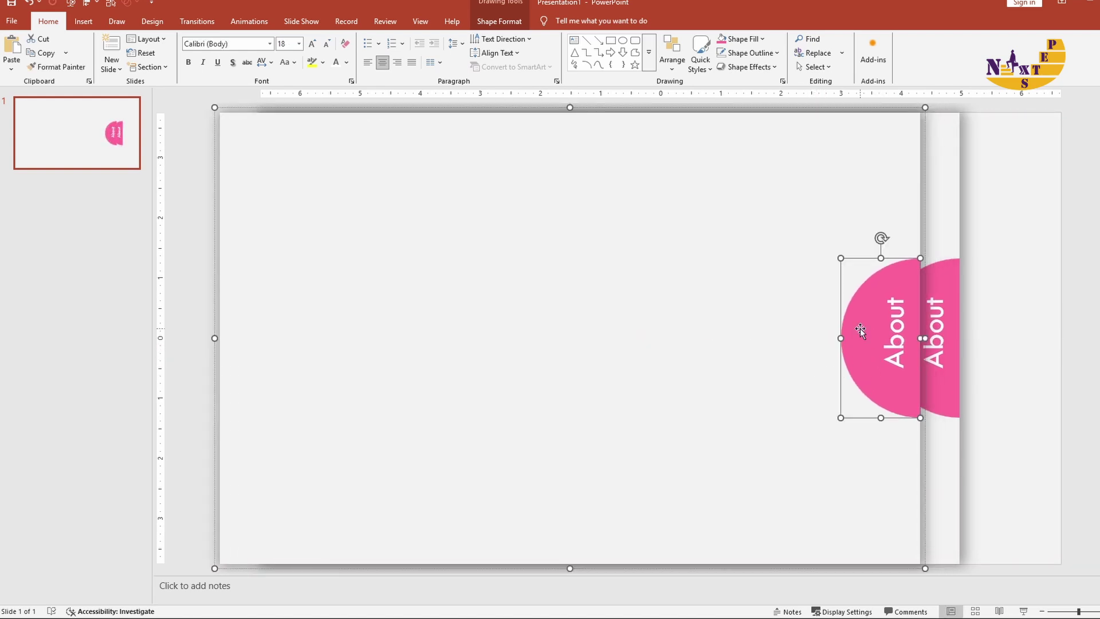
{"action": "left_click", "coordinate": [508, 24]}
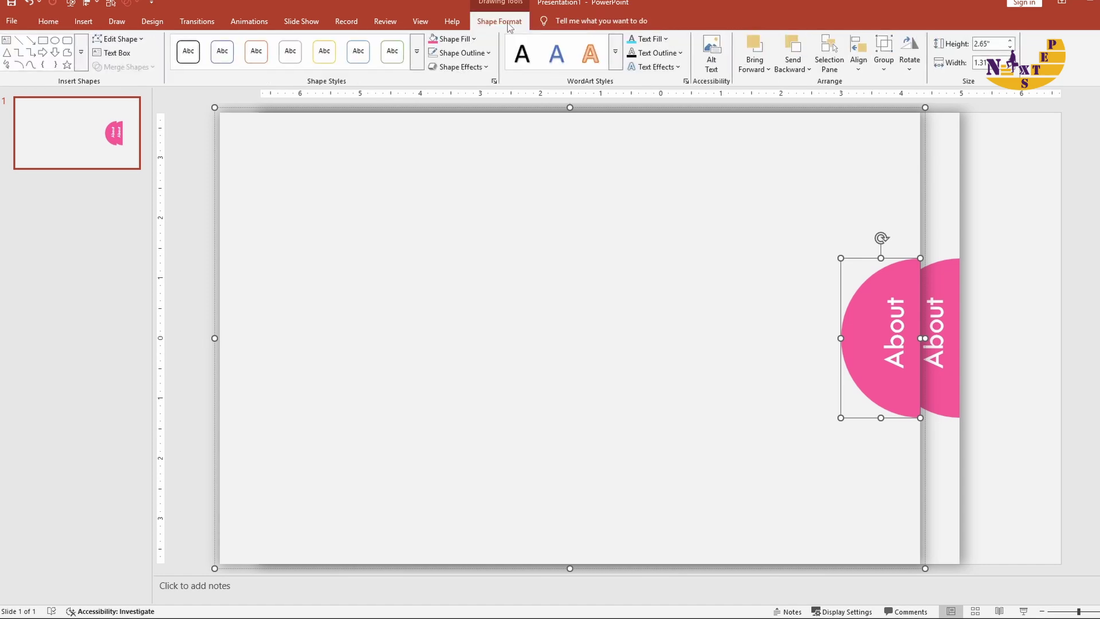
{"action": "left_click", "coordinate": [465, 38]}
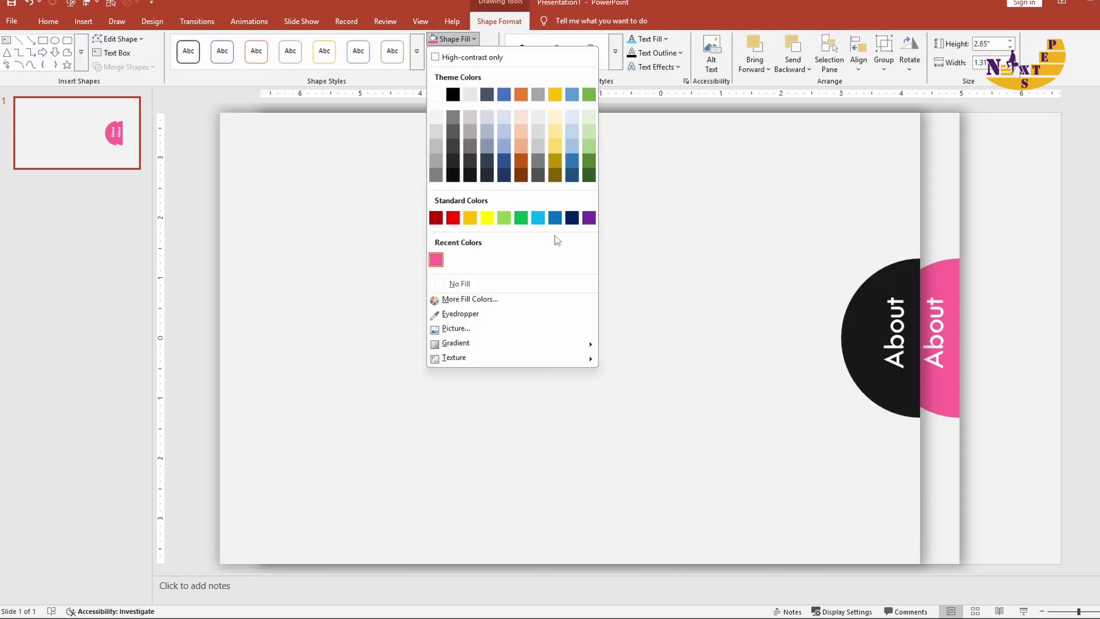
{"action": "left_click", "coordinate": [538, 218]}
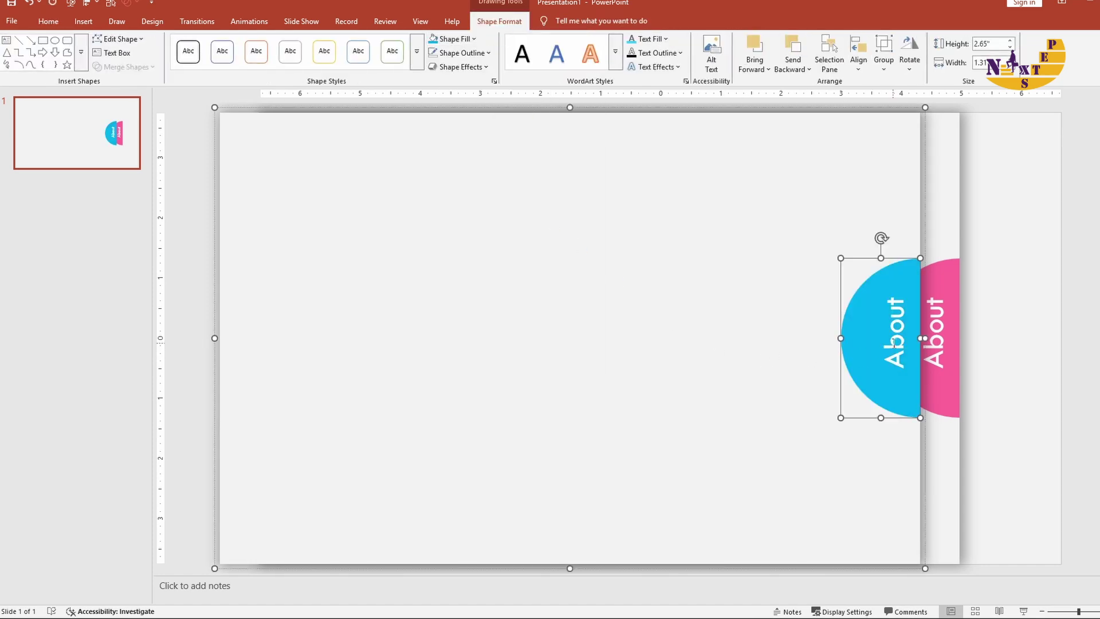
{"action": "double_click", "coordinate": [894, 342]}
{"action": "type", "text": "History"}
{"action": "left_click", "coordinate": [715, 339]}
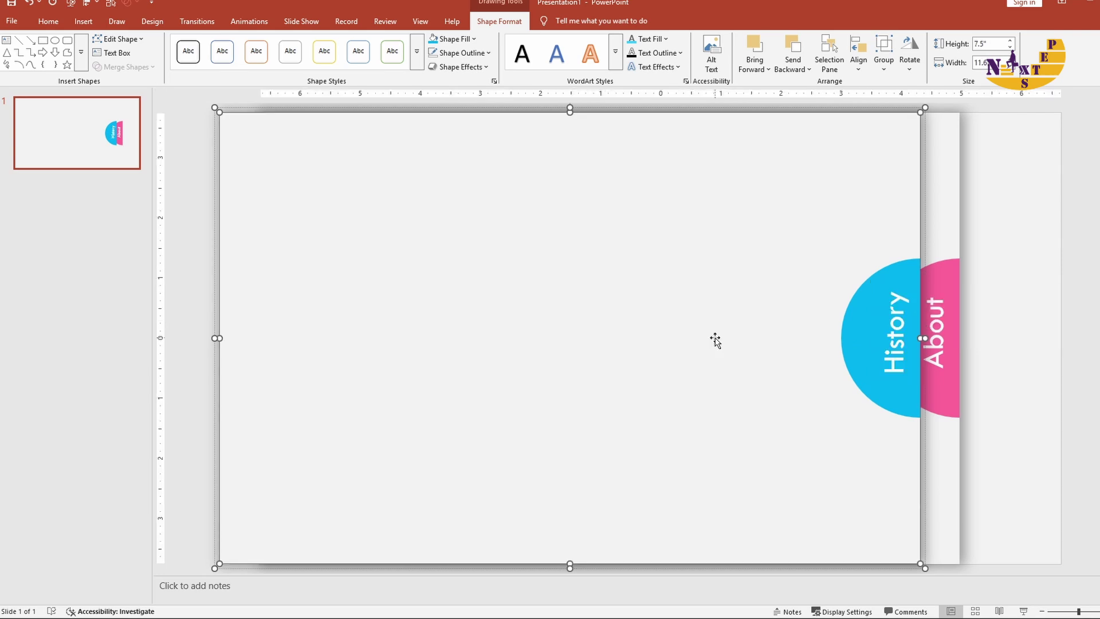
Shift the History panel left, complete the tabs through Future, and select all shapes
{"action": "left_click", "coordinate": [878, 108]}
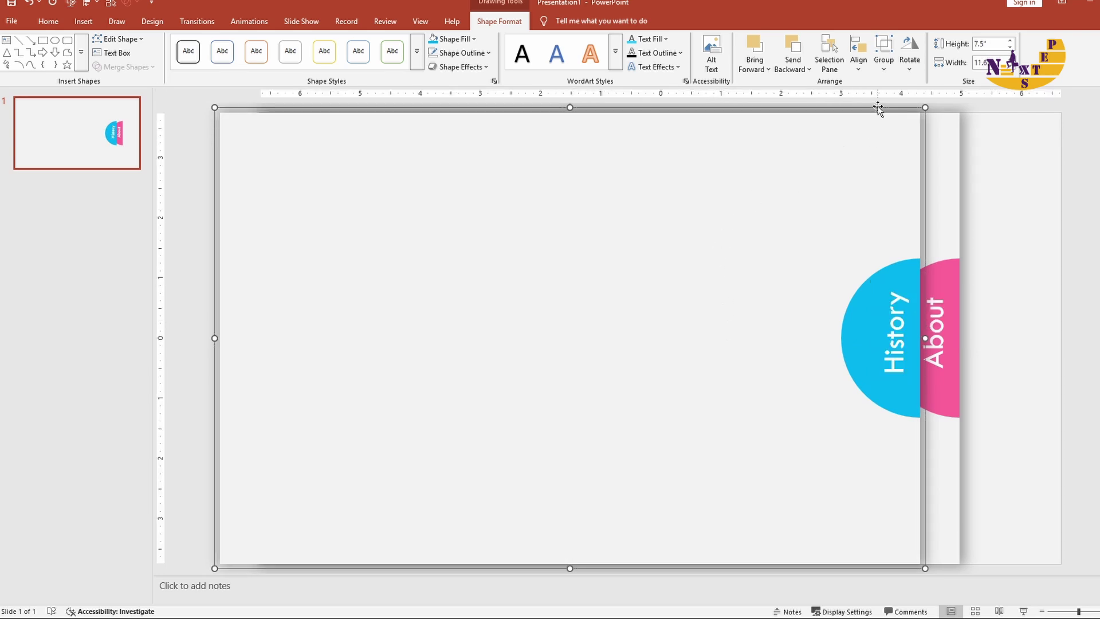
{"action": "left_click_drag", "start_coordinate": [833, 318], "coordinate": [806, 313]}
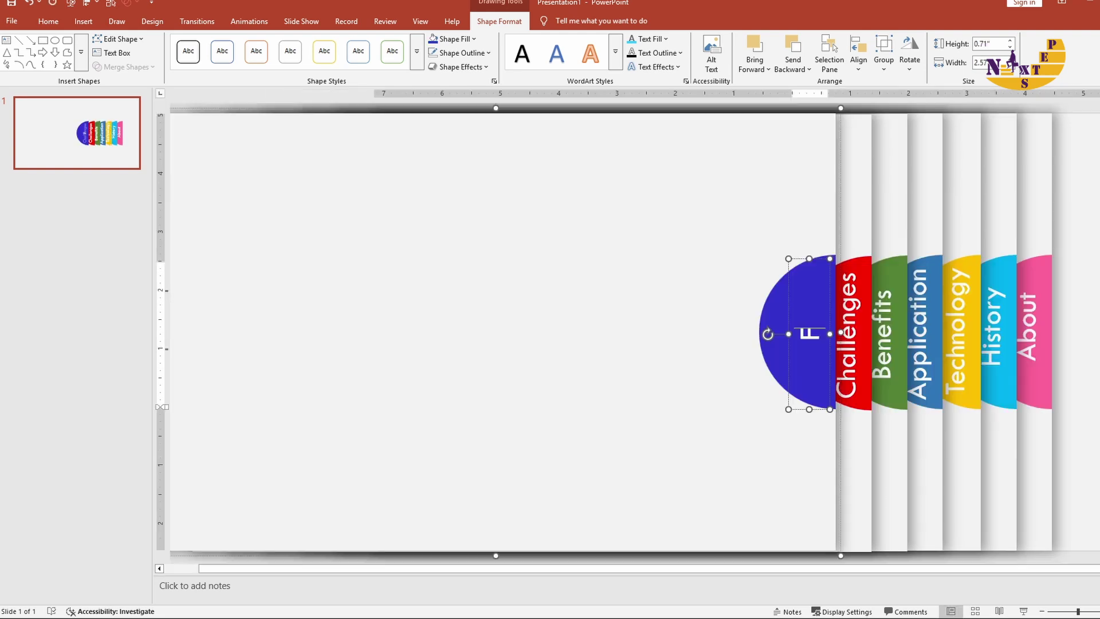
{"action": "type", "text": "uture"}
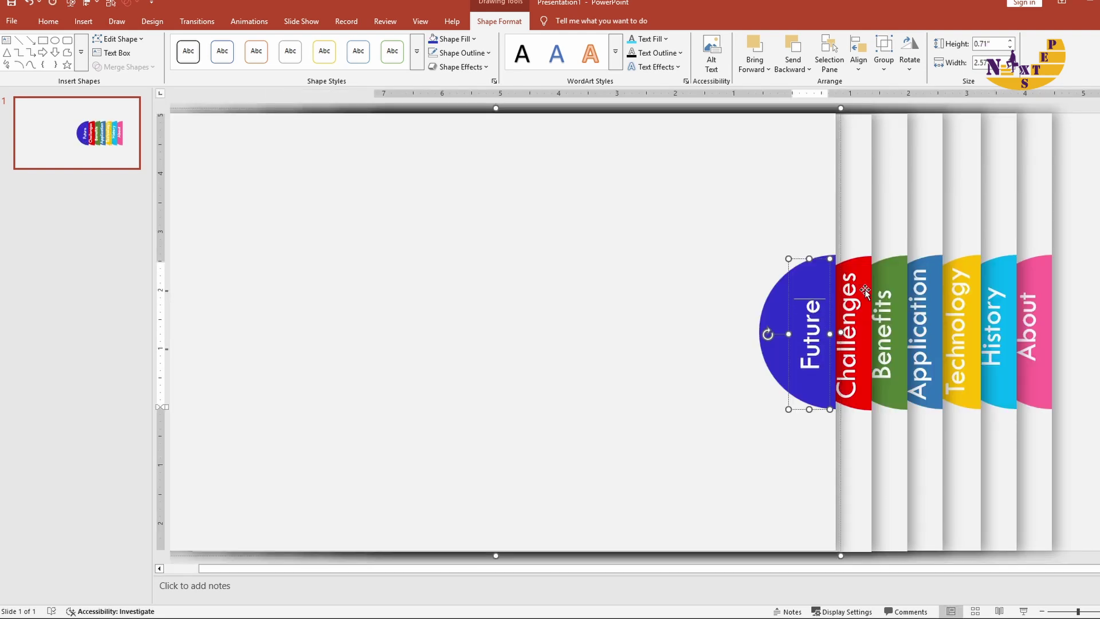
{"action": "left_click", "coordinate": [663, 256]}
{"action": "left_click", "coordinate": [665, 256]}
{"action": "key", "text": "ctrl+a"}
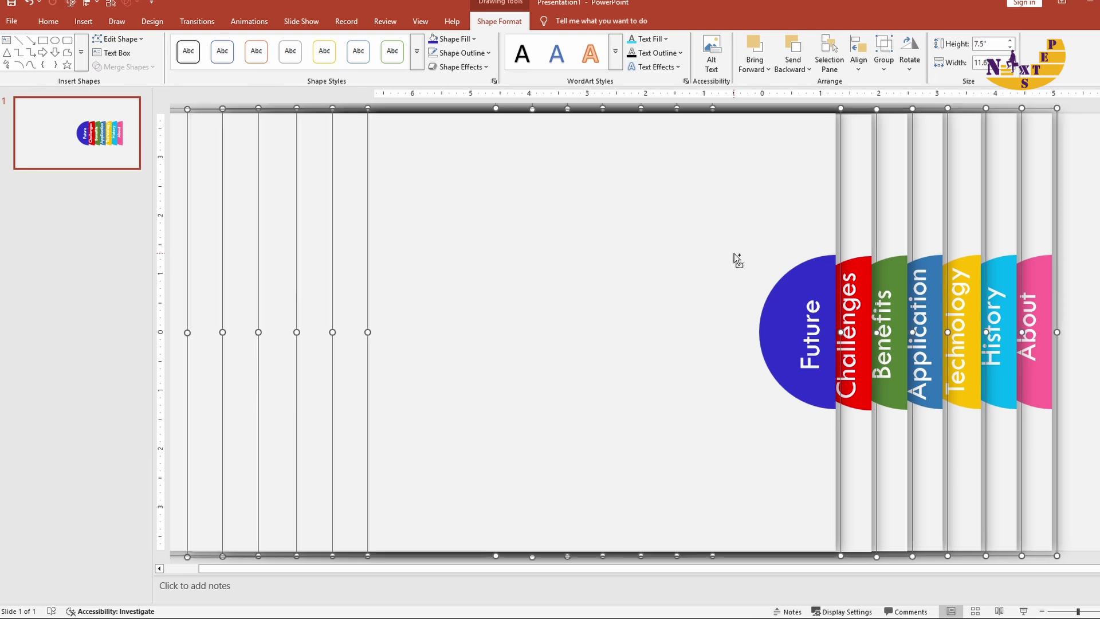
Move the whole seven-tab stack left to fill the slide
{"action": "left_click_drag", "start_coordinate": [686, 329], "coordinate": [364, 336]}
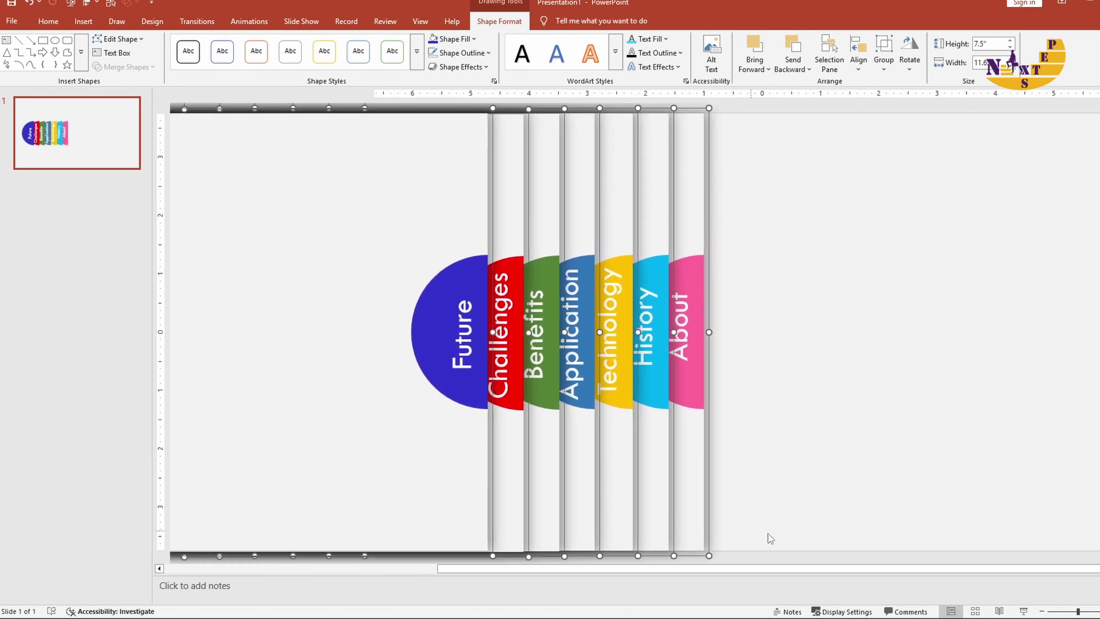
{"action": "left_click", "coordinate": [1042, 612]}
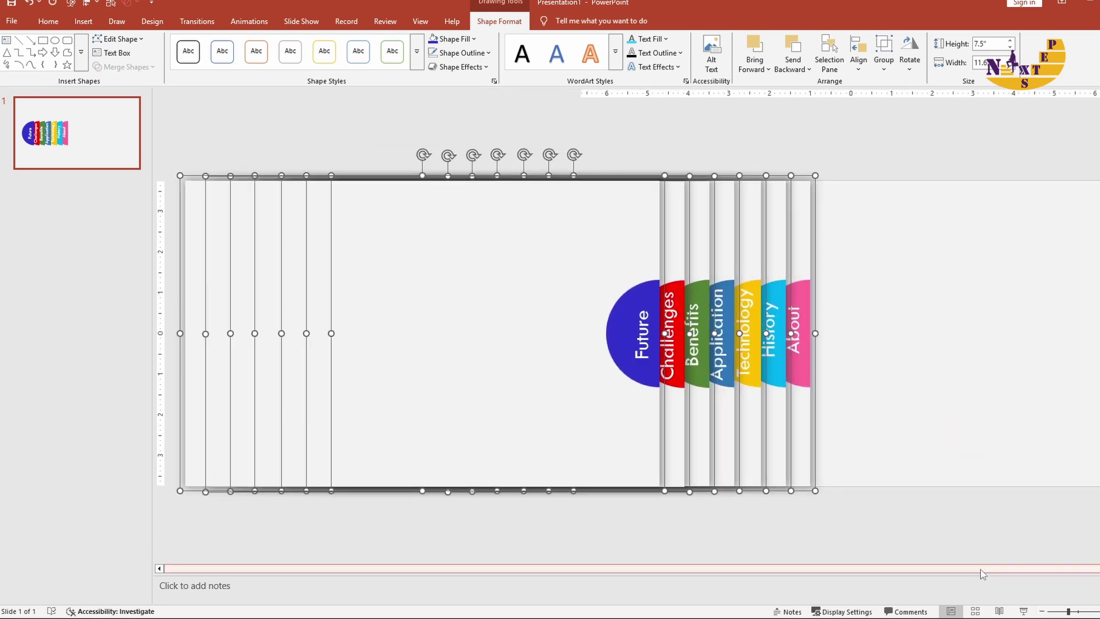
{"action": "left_click_drag", "start_coordinate": [555, 325], "coordinate": [499, 315]}
{"action": "left_click", "coordinate": [609, 135]}
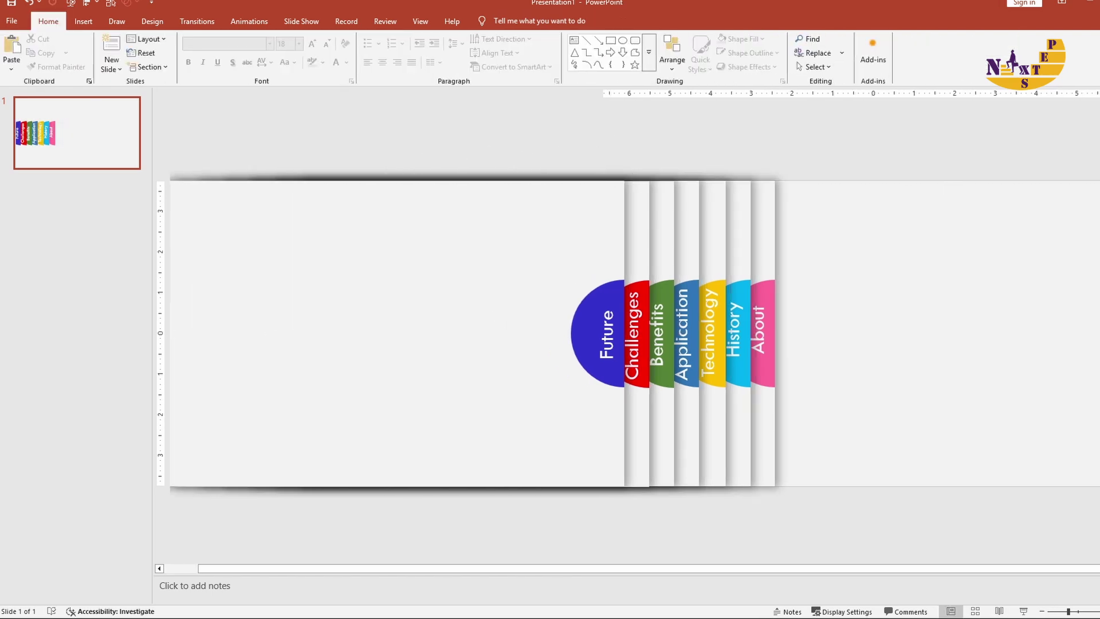
{"action": "key", "text": "ctrl+a"}
Duplicate slide 1 to create slide 2
{"action": "scroll", "coordinate": [228, 140], "scroll_direction": "up", "scroll_amount": 1}
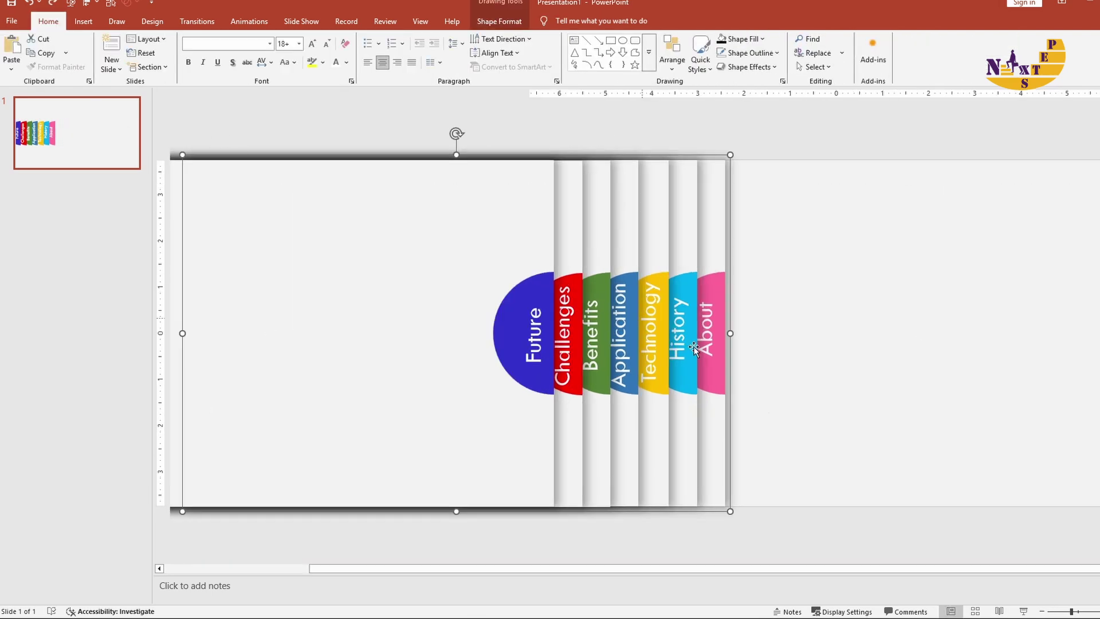
{"action": "left_click", "coordinate": [1078, 612]}
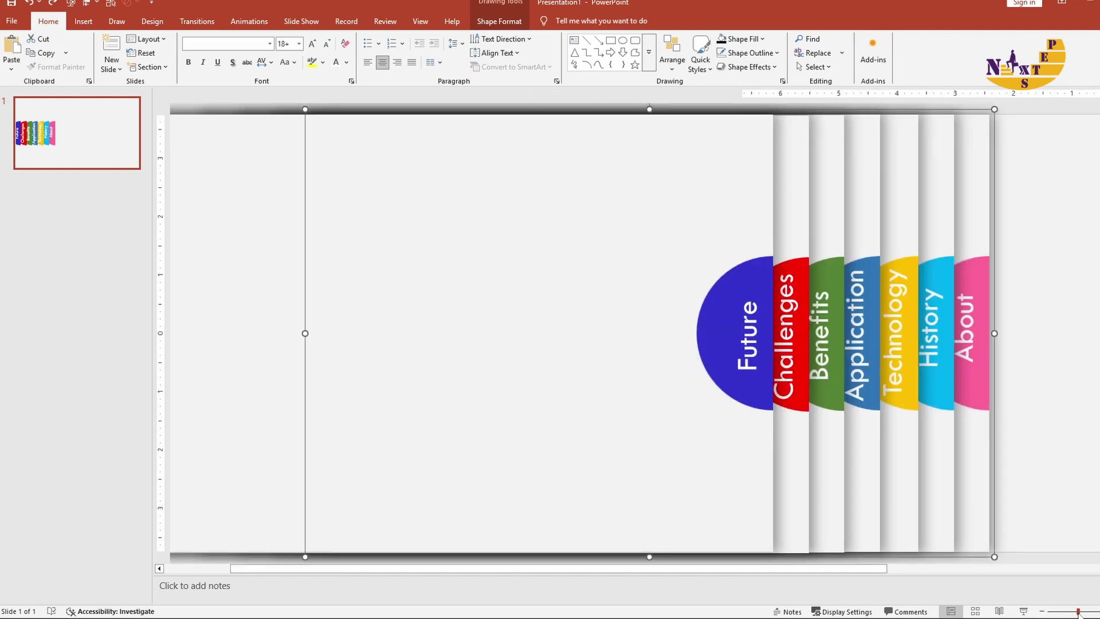
{"action": "key", "text": "Escape"}
{"action": "left_click", "coordinate": [77, 150]}
{"action": "key", "text": "ctrl+d"}
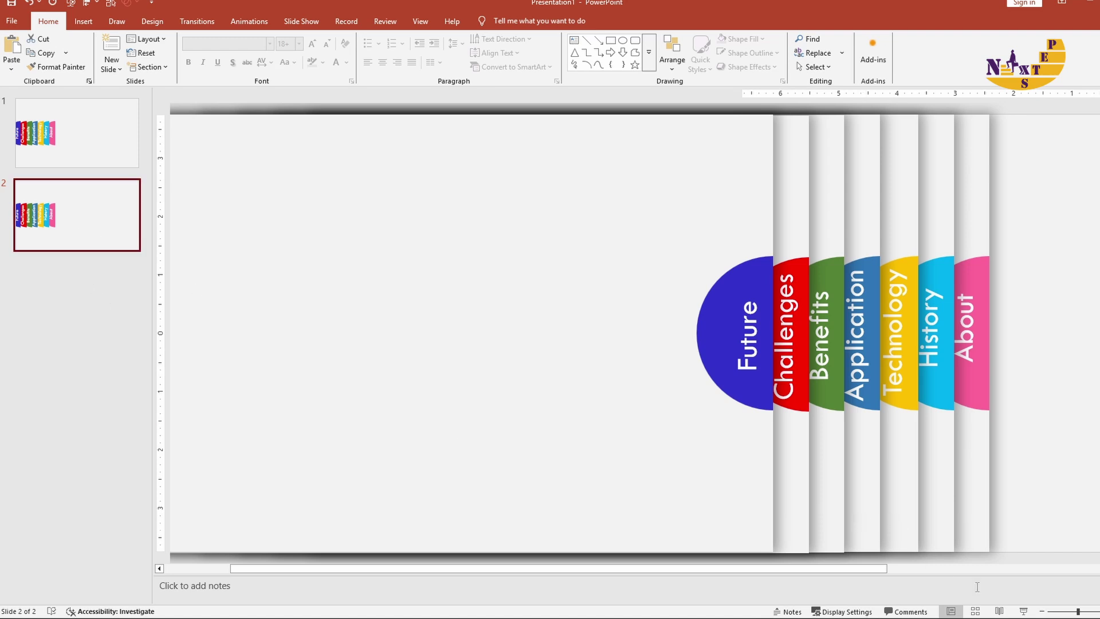
Move the tab group on slide 2 to the far right
{"action": "left_click", "coordinate": [1042, 611]}
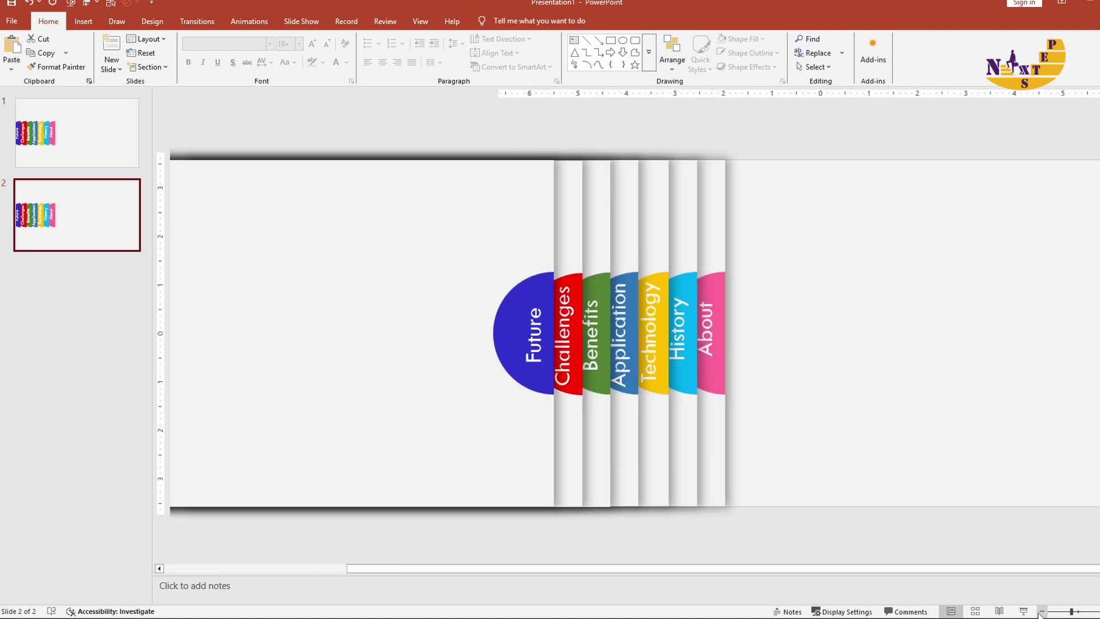
{"action": "double_click", "coordinate": [717, 354]}
{"action": "left_click_drag", "start_coordinate": [719, 422], "coordinate": [1076, 425]}
{"action": "left_click", "coordinate": [50, 245]}
Create slide 3 with the History tab moved right beside About
{"action": "key", "text": "ctrl+d"}
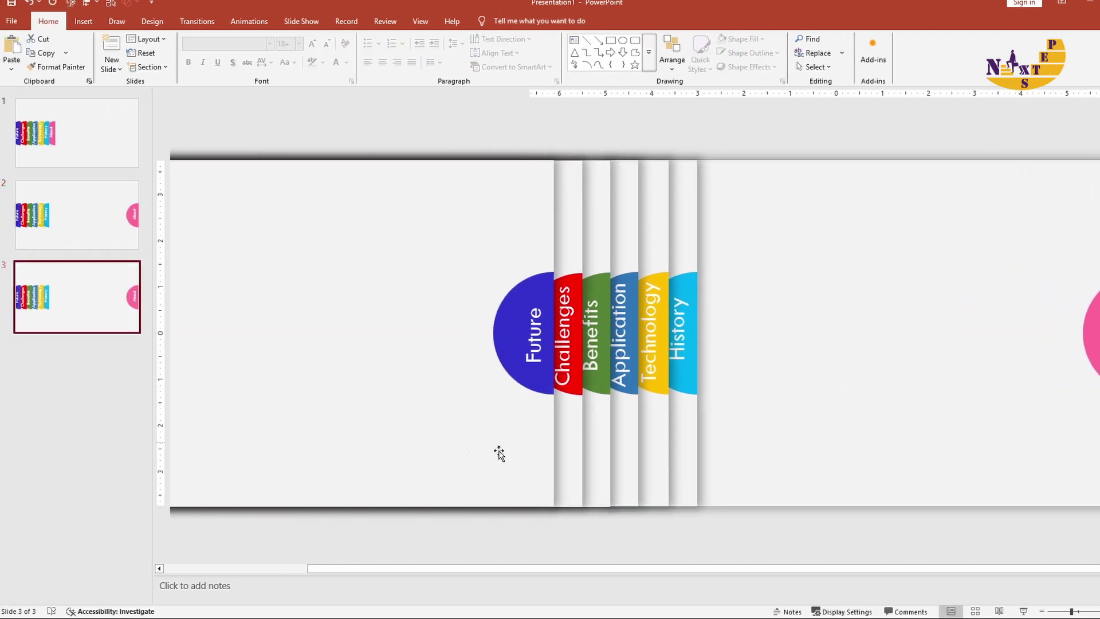
{"action": "left_click", "coordinate": [681, 418]}
{"action": "left_click_drag", "start_coordinate": [683, 427], "coordinate": [1043, 432]}
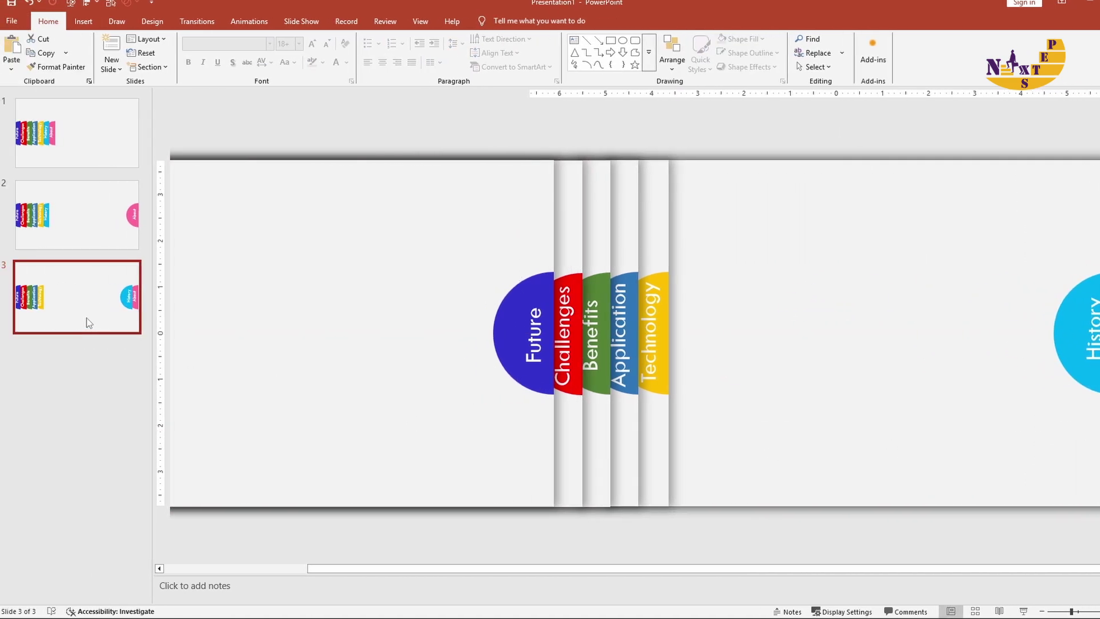
Create slide 4 with Technology moved beside History, then duplicate it as slide 5
{"action": "key", "text": "ctrl+d"}
{"action": "left_click", "coordinate": [585, 397]}
{"action": "left_click_drag", "start_coordinate": [645, 401], "coordinate": [1065, 417]}
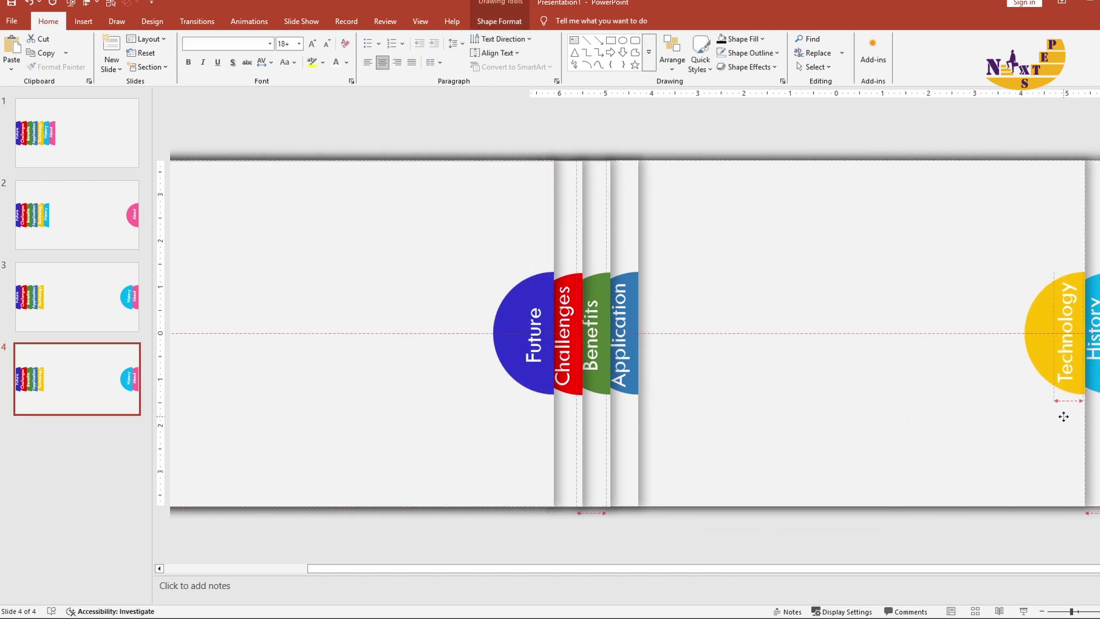
{"action": "left_click", "coordinate": [73, 401]}
{"action": "key", "text": "ctrl+d"}
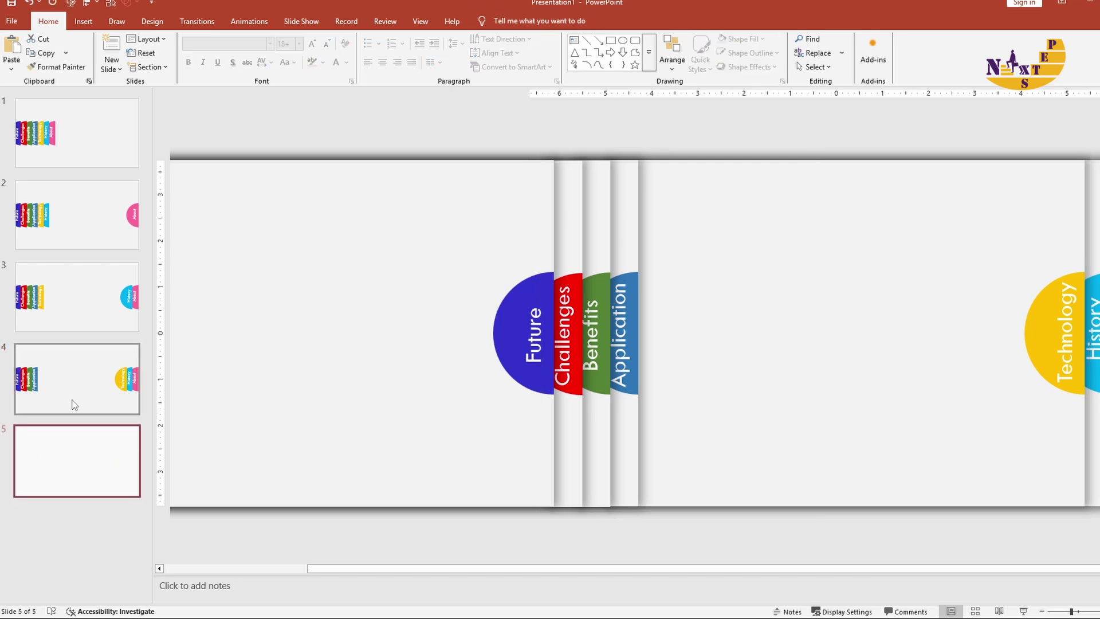
Move Application beside Technology on slide 5, then duplicate it as slide 6
{"action": "left_click", "coordinate": [628, 428]}
{"action": "left_click_drag", "start_coordinate": [628, 443], "coordinate": [1044, 444]}
{"action": "left_click", "coordinate": [57, 466]}
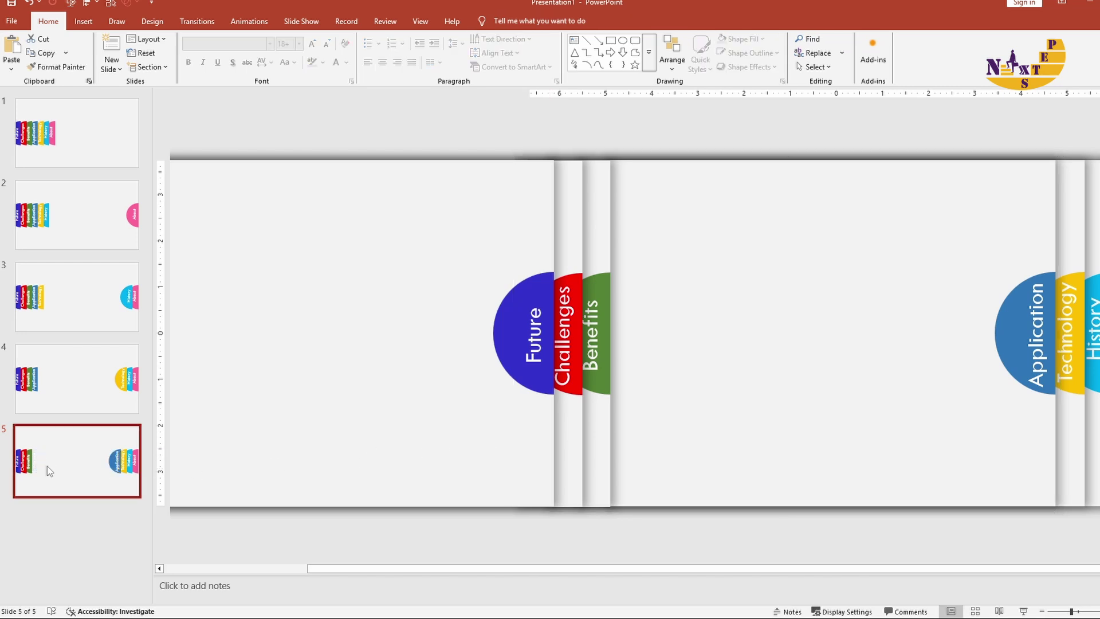
{"action": "key", "text": "ctrl+d"}
Move Benefits beside Application on slide 6 and Challenges beside Benefits on slide 7
{"action": "left_click", "coordinate": [598, 282]}
{"action": "left_click_drag", "start_coordinate": [602, 301], "coordinate": [1009, 307]}
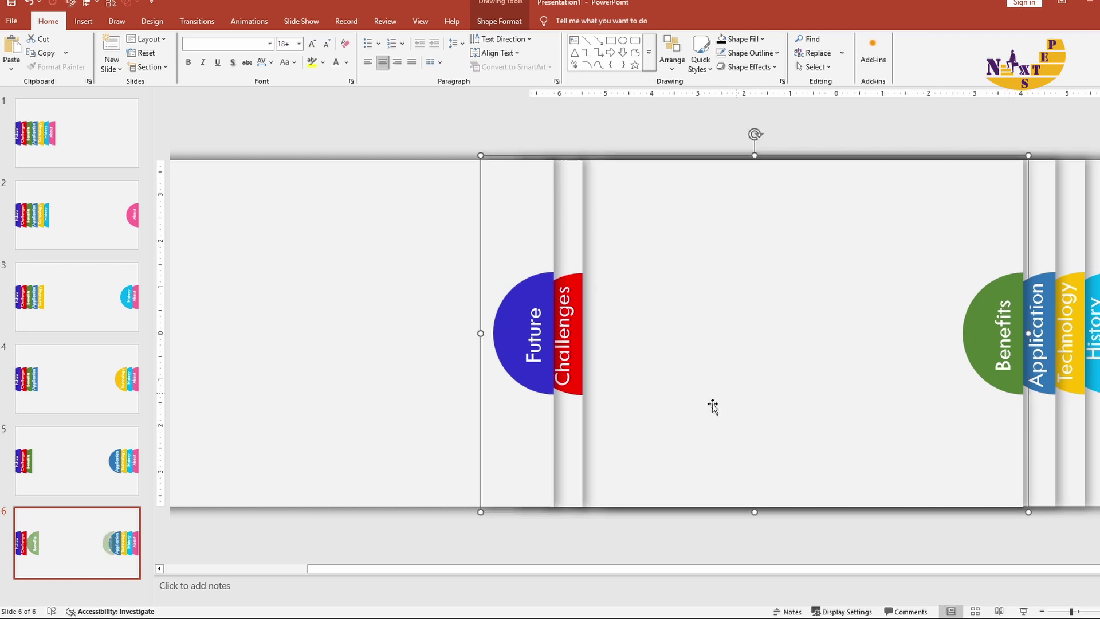
{"action": "left_click", "coordinate": [52, 551]}
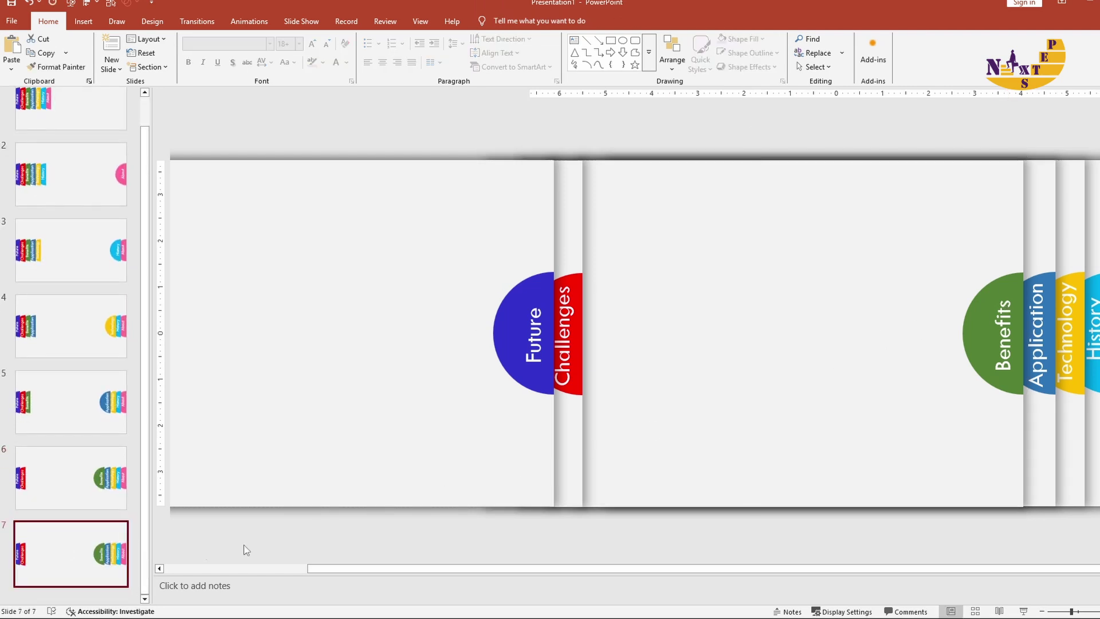
{"action": "left_click", "coordinate": [571, 375]}
{"action": "left_click_drag", "start_coordinate": [582, 410], "coordinate": [990, 417]}
Create slide 8 with the Future tab moved beside Challenges
{"action": "left_click", "coordinate": [93, 555]}
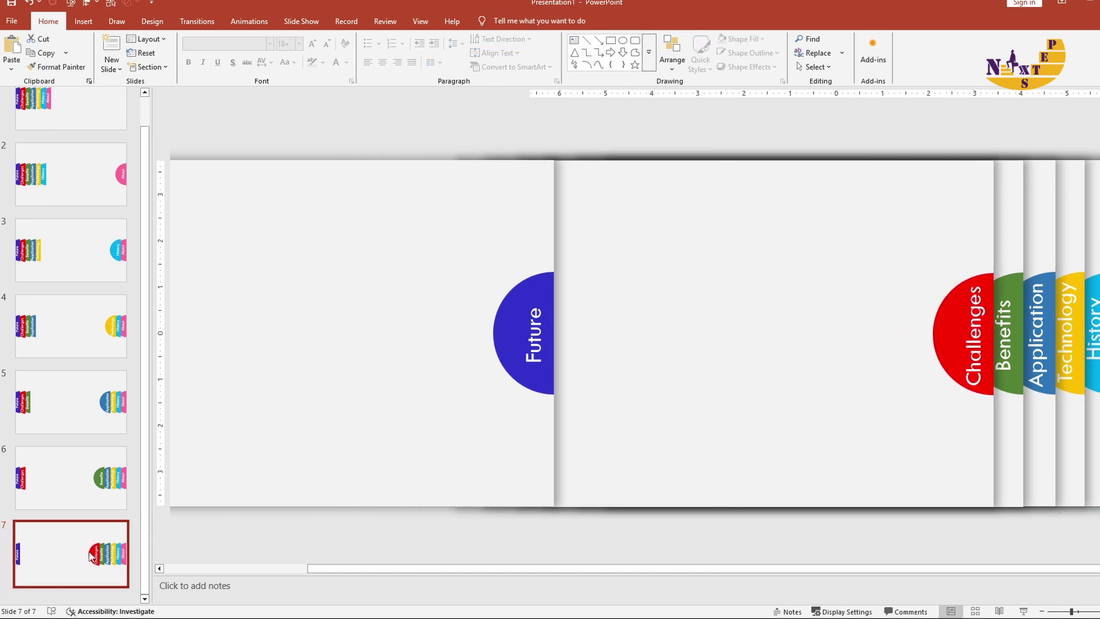
{"action": "key", "text": "ctrl+d"}
{"action": "left_click", "coordinate": [439, 421]}
{"action": "left_click_drag", "start_coordinate": [380, 428], "coordinate": [790, 449]}
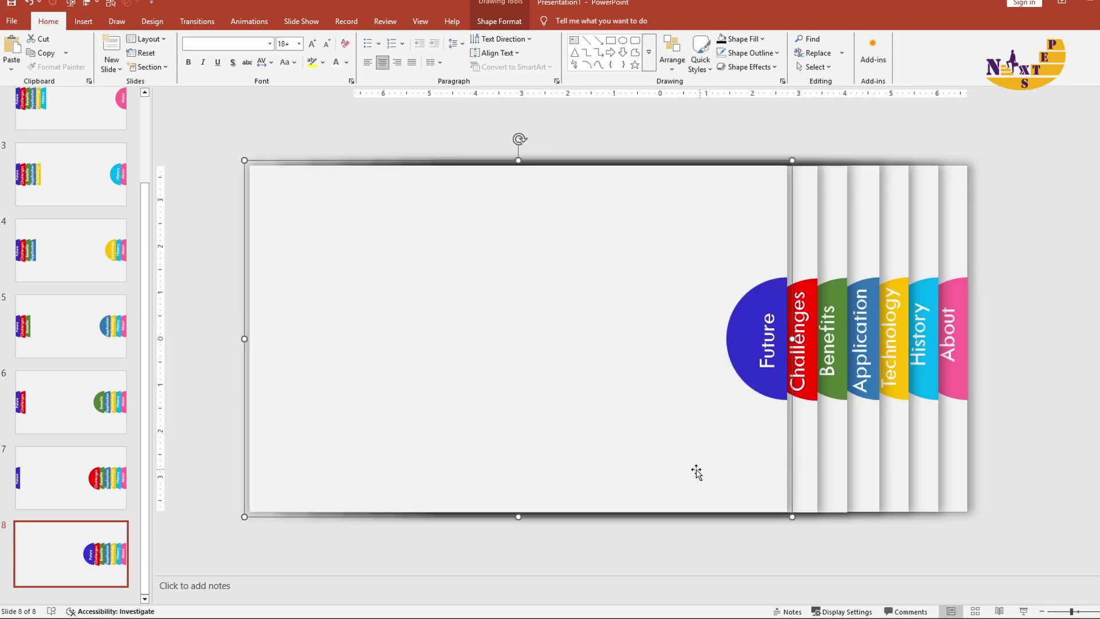
{"action": "scroll", "coordinate": [86, 344], "scroll_direction": "up", "scroll_amount": 3}
{"action": "left_click", "coordinate": [71, 130]}
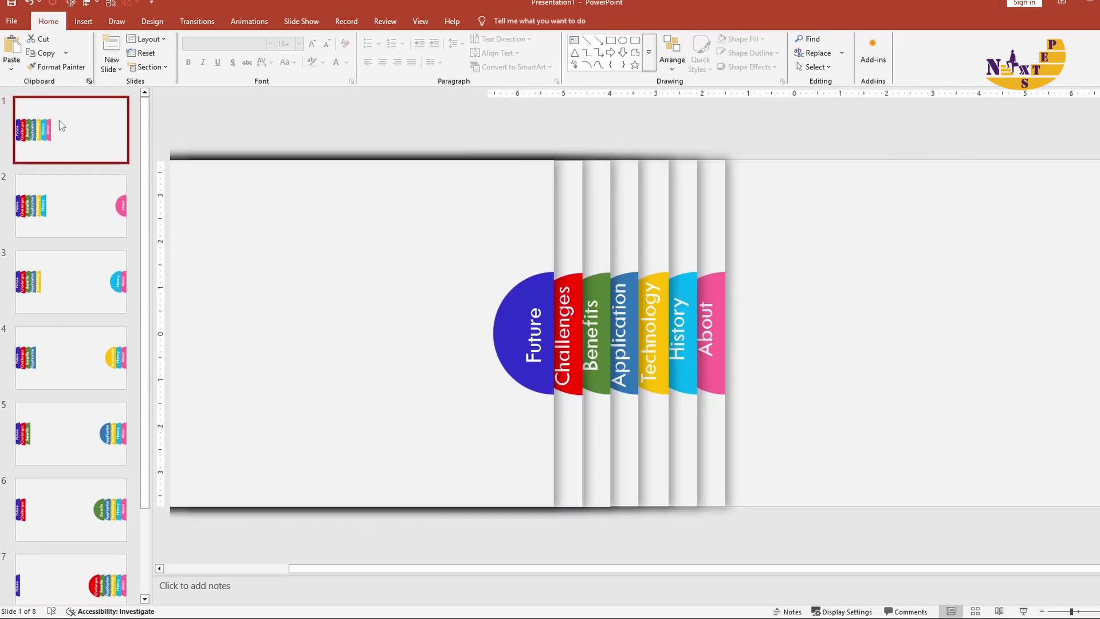
Paste the 'Introduction to Artificial Intelligence' title on slide 1 and title, image, paragraph on slide 2
{"action": "key", "text": "ctrl+v"}
{"action": "left_click_drag", "start_coordinate": [806, 241], "coordinate": [843, 241]}
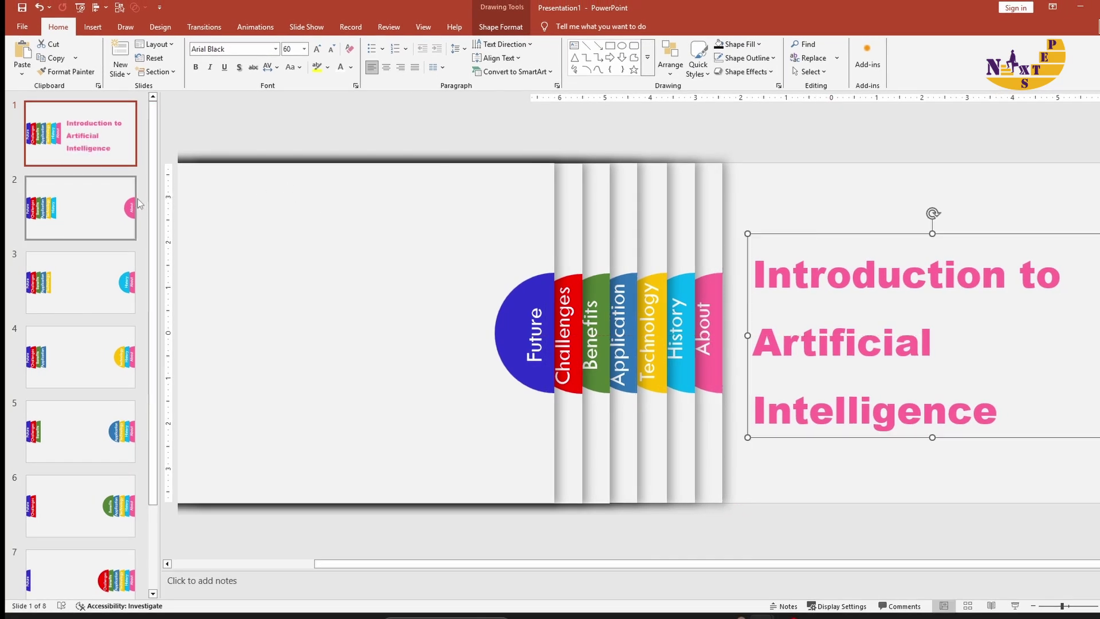
{"action": "left_click", "coordinate": [107, 207]}
{"action": "type", "text": "Artificial Intelligence AI enables computers to perform tasks typically requiring human intelligence, such as learning, problem-solving, and decision-making. It works by processing data, identifying patterns, and applying that knowledge, often using algorithms and neural networks. From virtual assistants to self-driving cars, AI's applications are rapidly expanding."}
{"action": "left_click", "coordinate": [880, 279]}
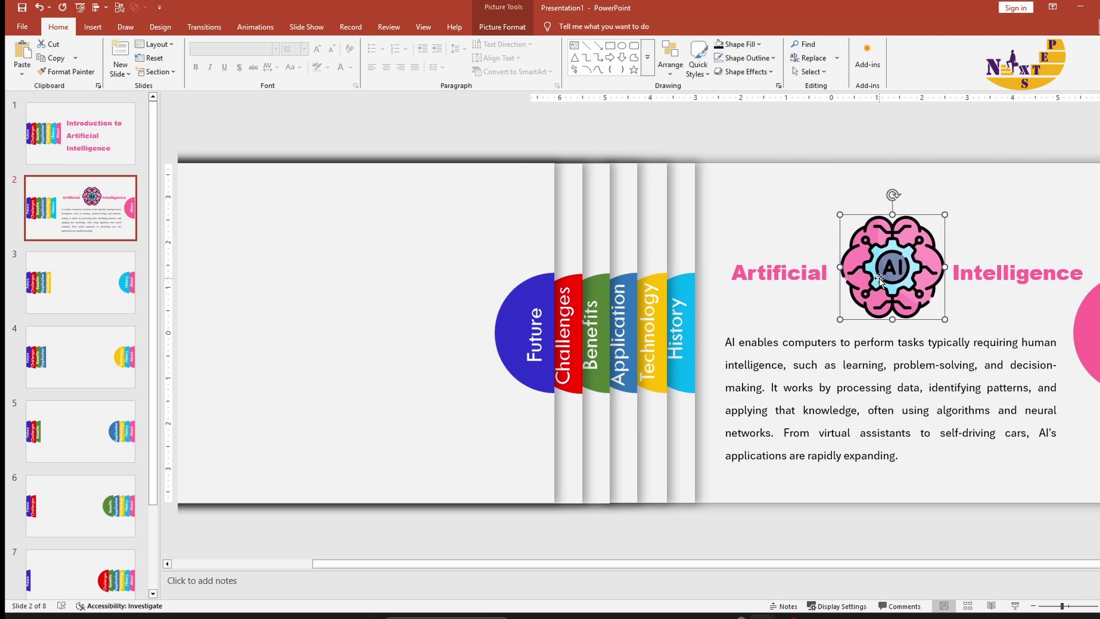
{"action": "left_click", "coordinate": [805, 139]}
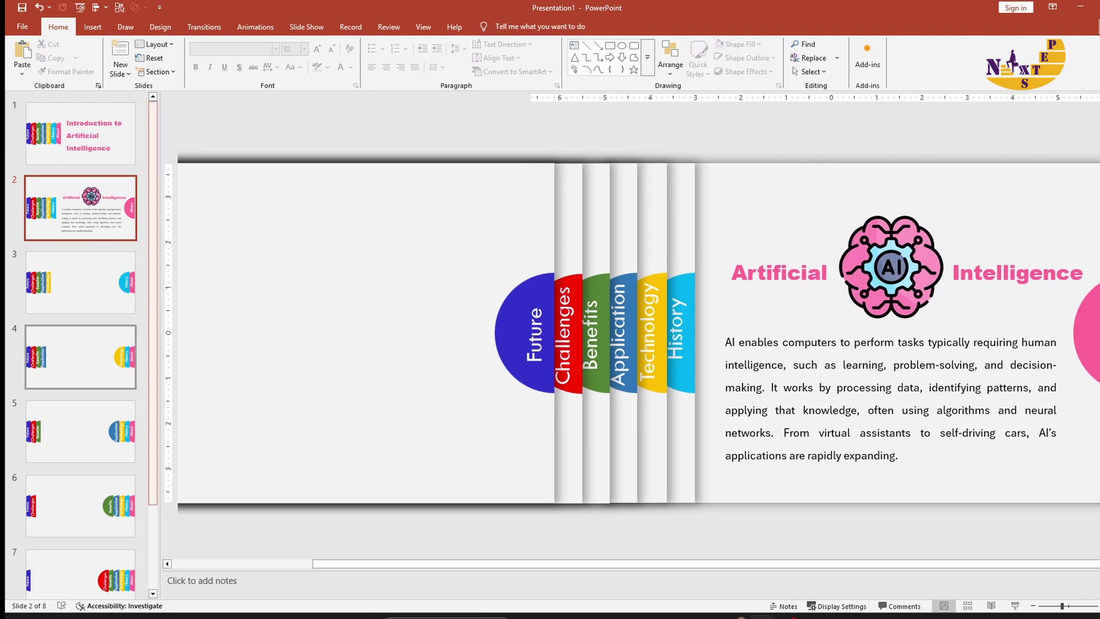
Add the titles and bullet text to slides 3 through 8
{"action": "left_click", "coordinate": [50, 278]}
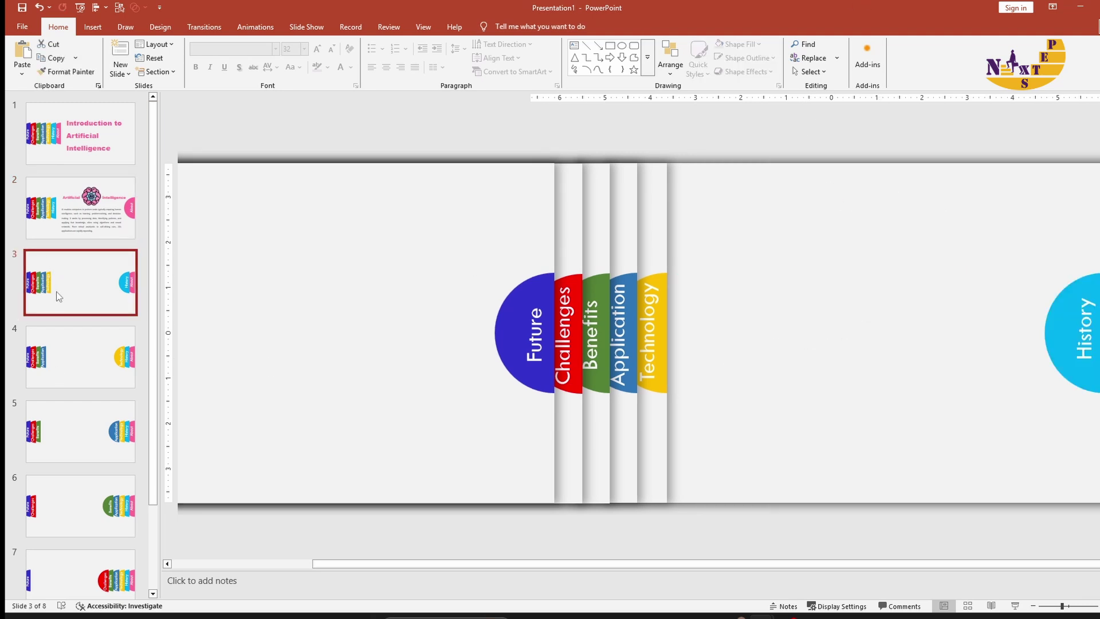
{"action": "type", "text": "AI's Journey: Key Milestones 1950s-60s: AI officially born; Turing Test, early symbolic AI (ELIZA). 1970s-80s: \"AI Winters\" due to unmet expectations; expert systems show practical use. 1990s: Shift to Machine Learning, focusing on data-driven patterns. 2000s-2010s: Deep Learning rises, enabling breakthroughs in image recognition (AlexNet) and gaming (AlphaGo). 2020s-Present: Generative AI boom with large language models (ChatGPT) transforming interaction."}
{"action": "left_click", "coordinate": [91, 359]}
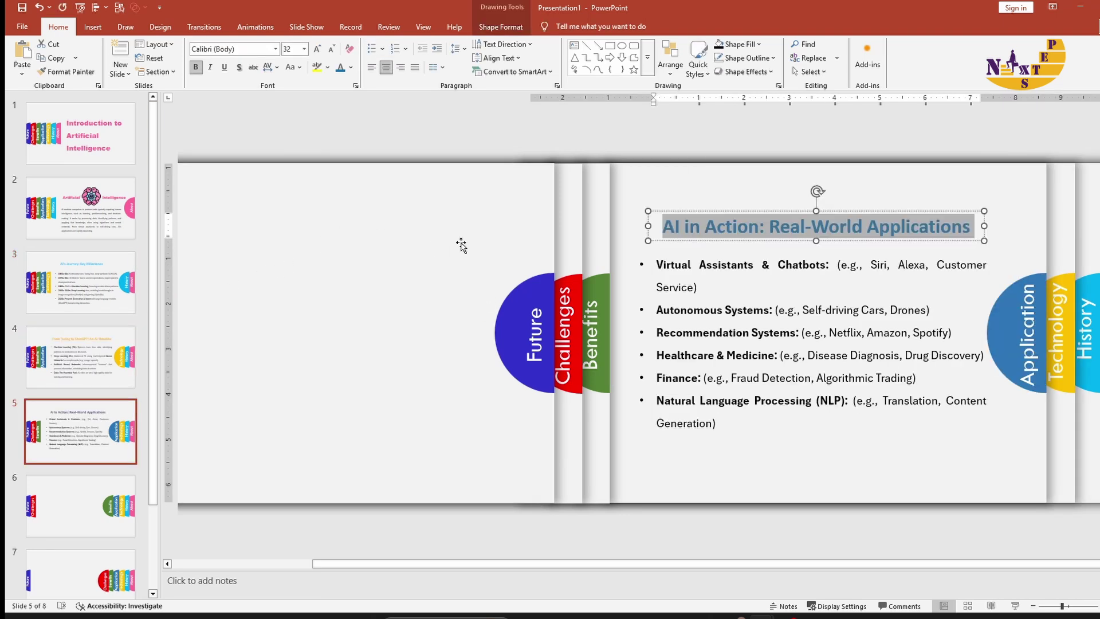
{"action": "left_click", "coordinate": [434, 146]}
{"action": "left_click", "coordinate": [102, 526]}
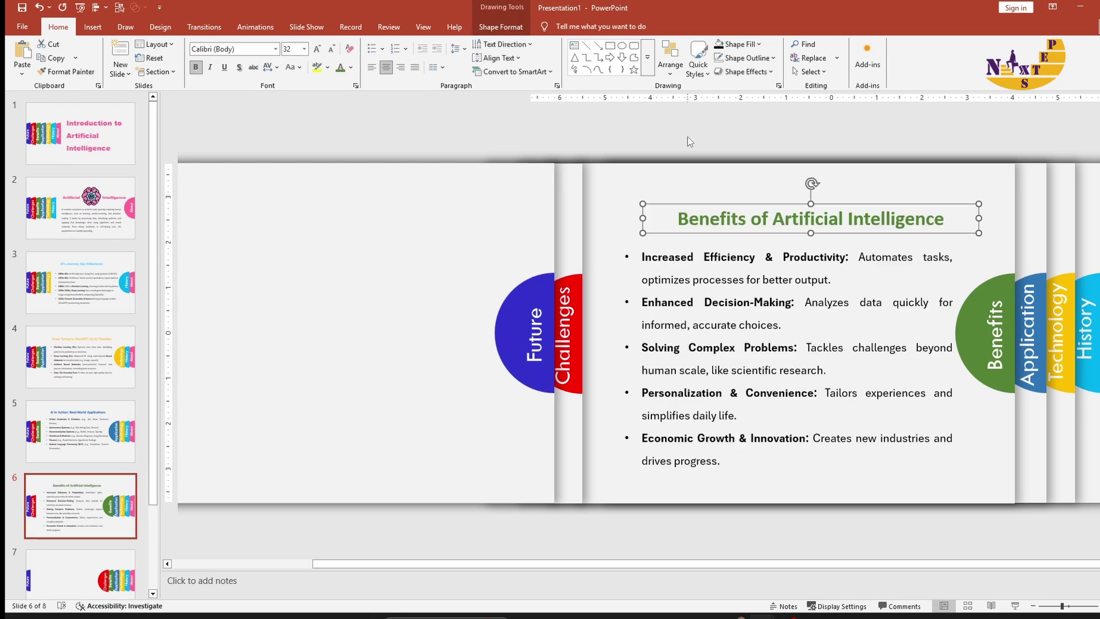
{"action": "key", "text": "Escape"}
{"action": "scroll", "coordinate": [75, 493], "scroll_direction": "down", "scroll_amount": 1}
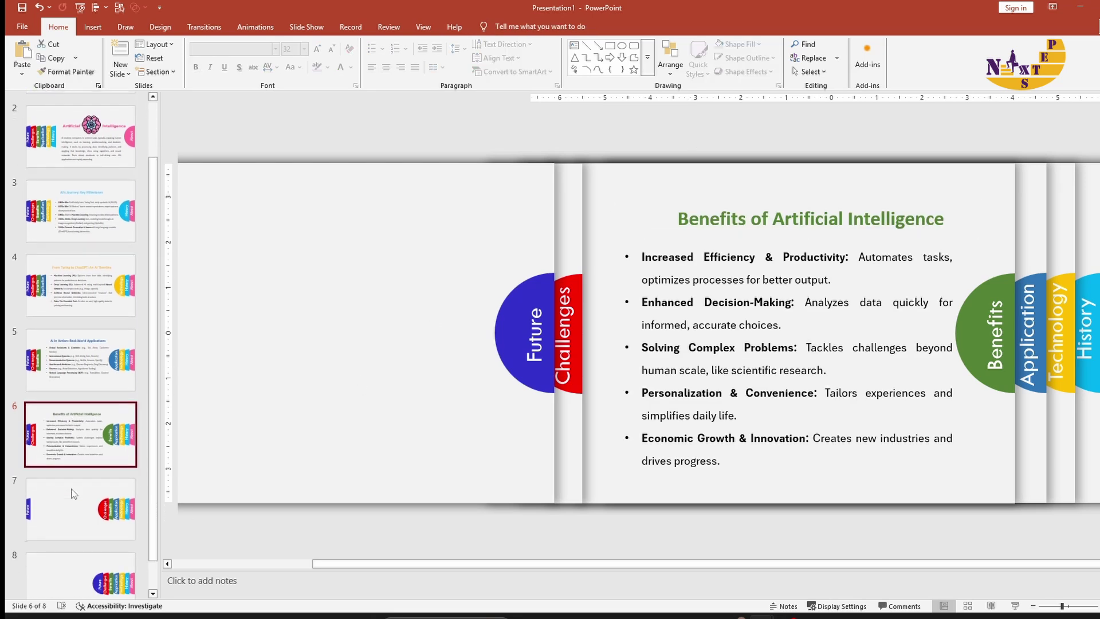
{"action": "left_click", "coordinate": [73, 494]}
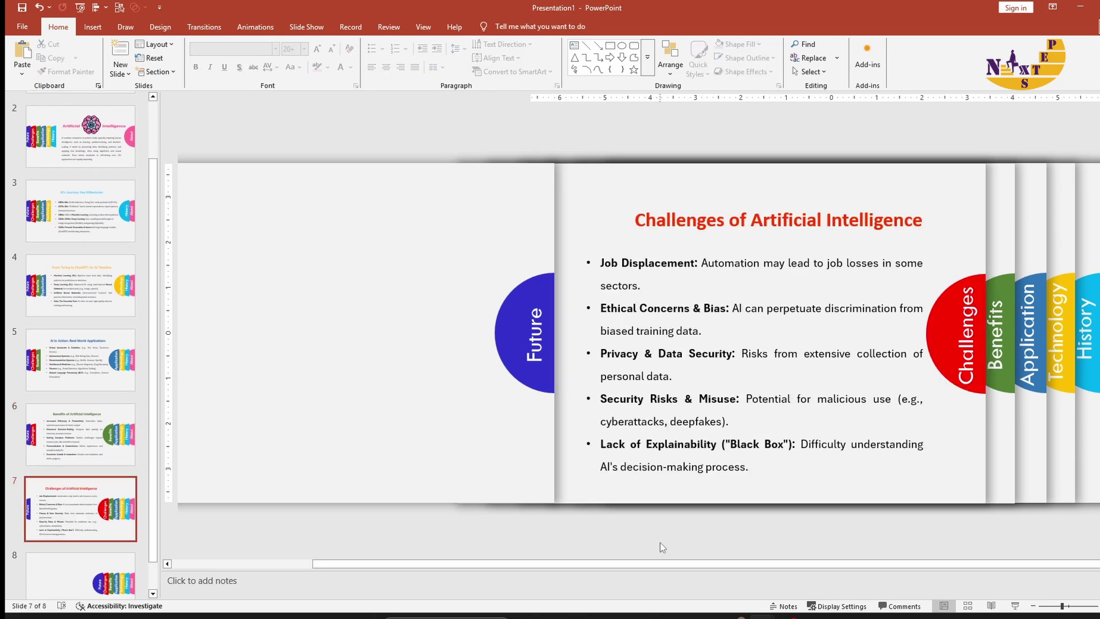
{"action": "scroll", "coordinate": [90, 526], "scroll_direction": "down", "scroll_amount": 1}
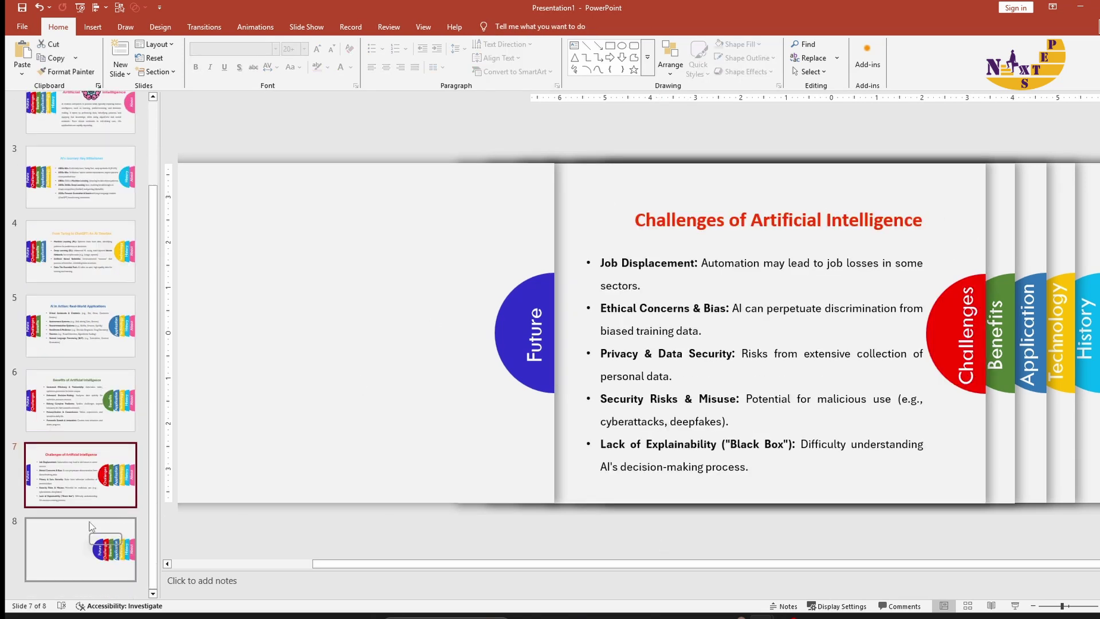
{"action": "left_click", "coordinate": [93, 530]}
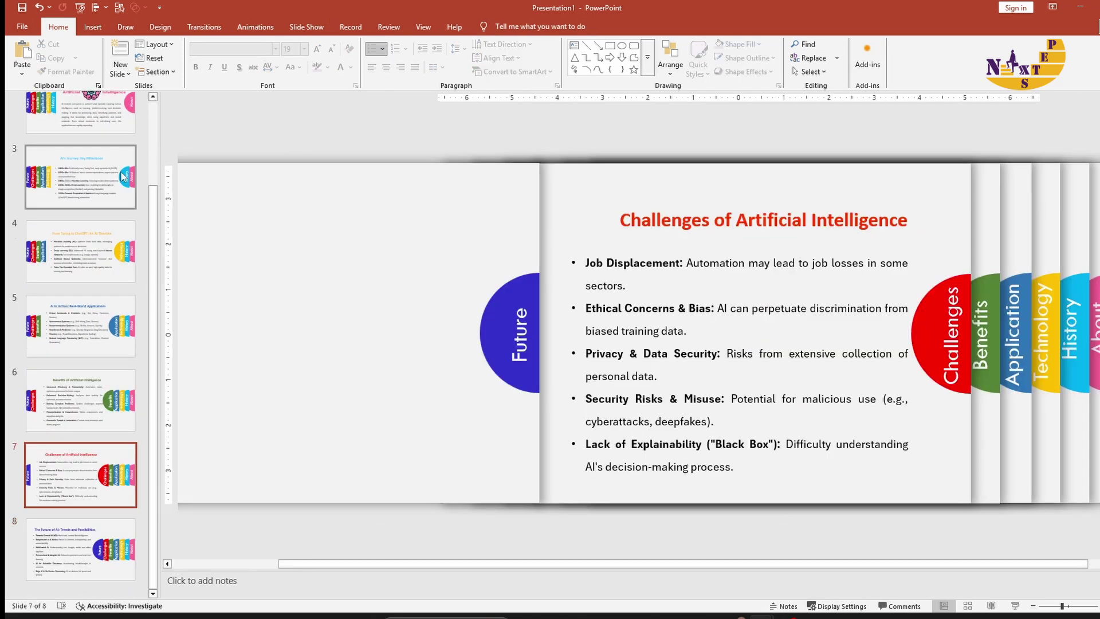
{"action": "scroll", "coordinate": [122, 176], "scroll_direction": "up", "scroll_amount": 3}
Copy the title slide and paste it after slide 8 as slide 9
{"action": "left_click", "coordinate": [98, 158]}
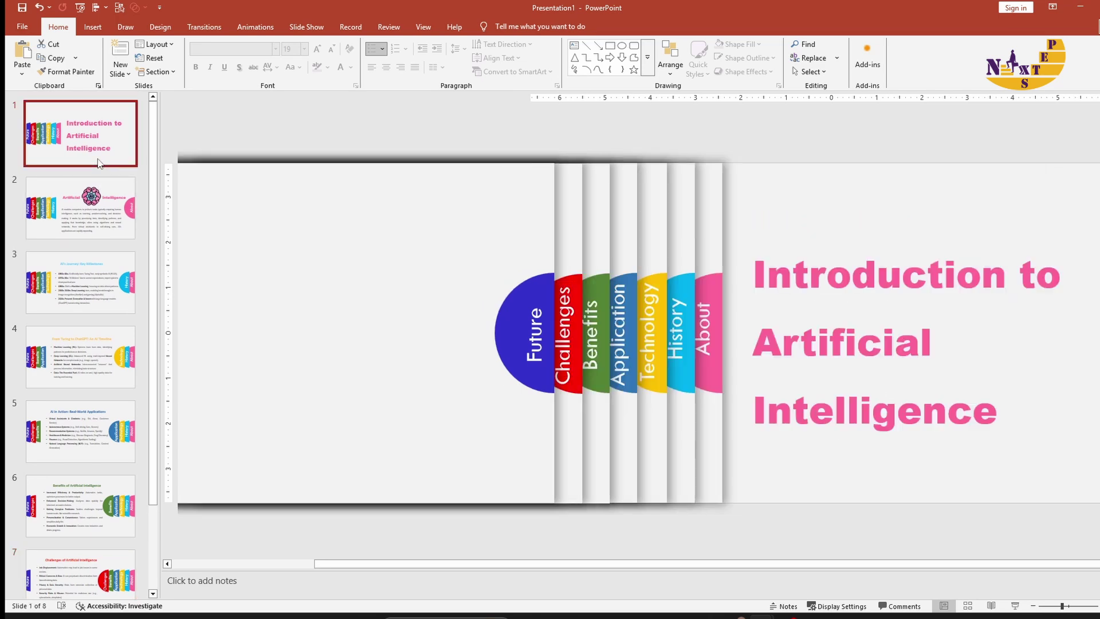
{"action": "key", "text": "ctrl+c"}
{"action": "scroll", "coordinate": [109, 401], "scroll_direction": "down", "scroll_amount": 5}
{"action": "left_click", "coordinate": [111, 547]}
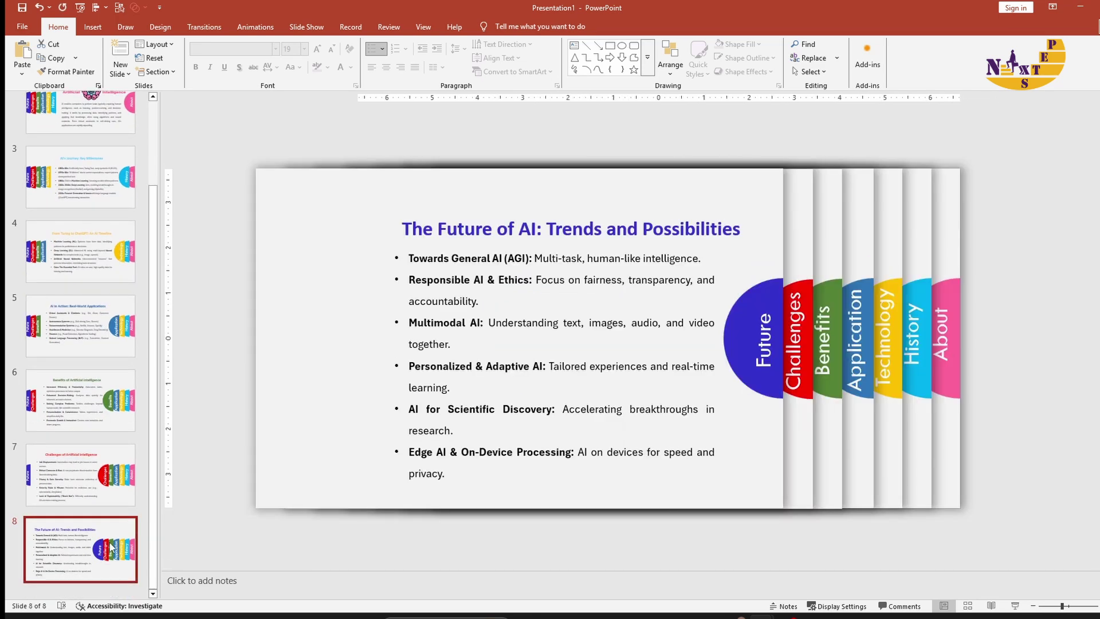
{"action": "key", "text": "ctrl+v"}
Replace slide 9's title with 'Thank You!' and move the box lower on the slide
{"action": "triple_click", "coordinate": [824, 371]}
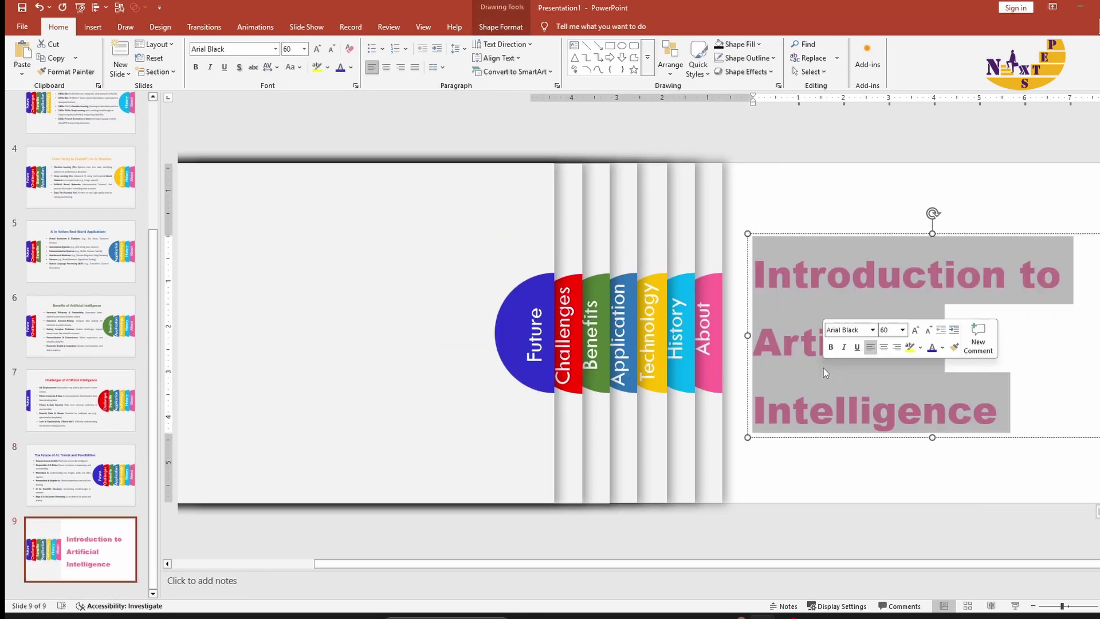
{"action": "type", "text": "Thank You!"}
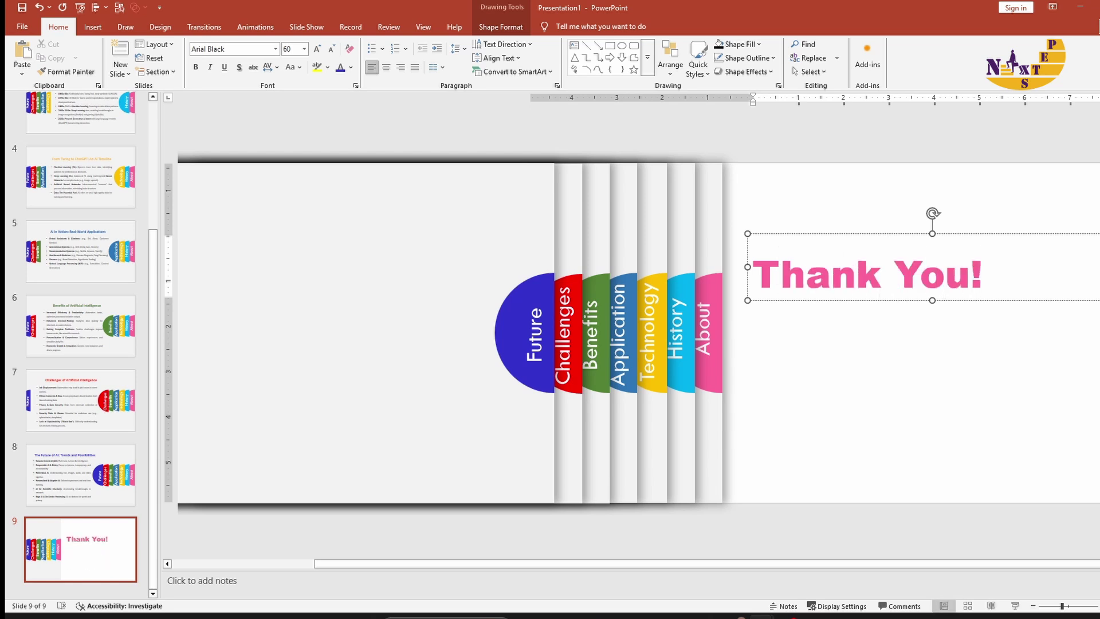
{"action": "left_click", "coordinate": [855, 236]}
{"action": "left_click_drag", "start_coordinate": [855, 236], "coordinate": [855, 286]}
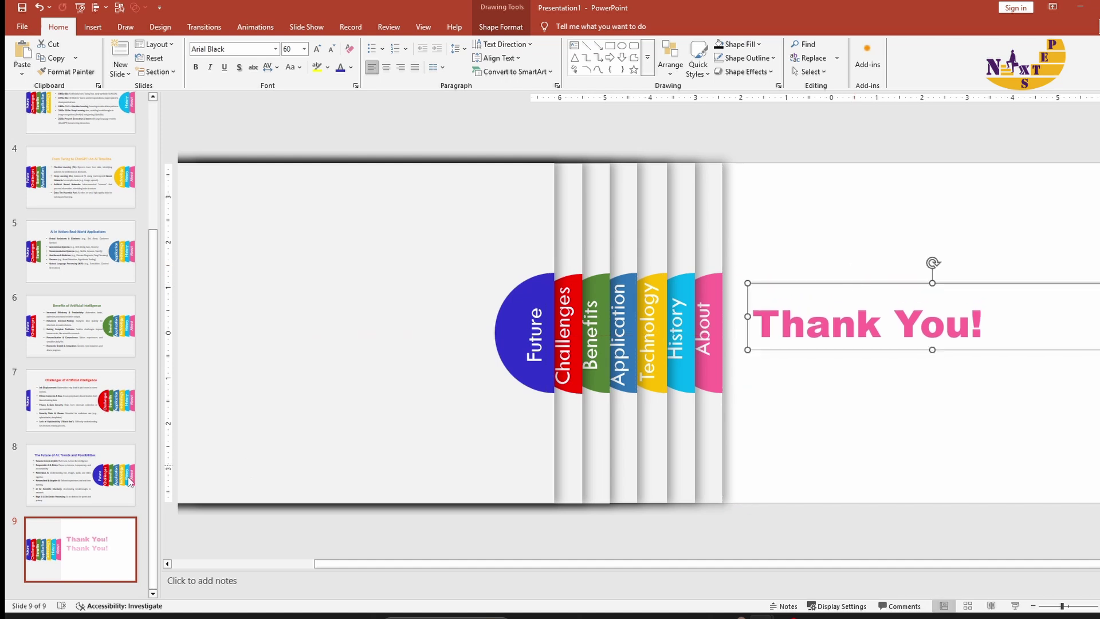
Select all nine slides and apply the Morph transition to them
{"action": "left_click", "coordinate": [71, 544]}
{"action": "key", "text": "ctrl+a"}
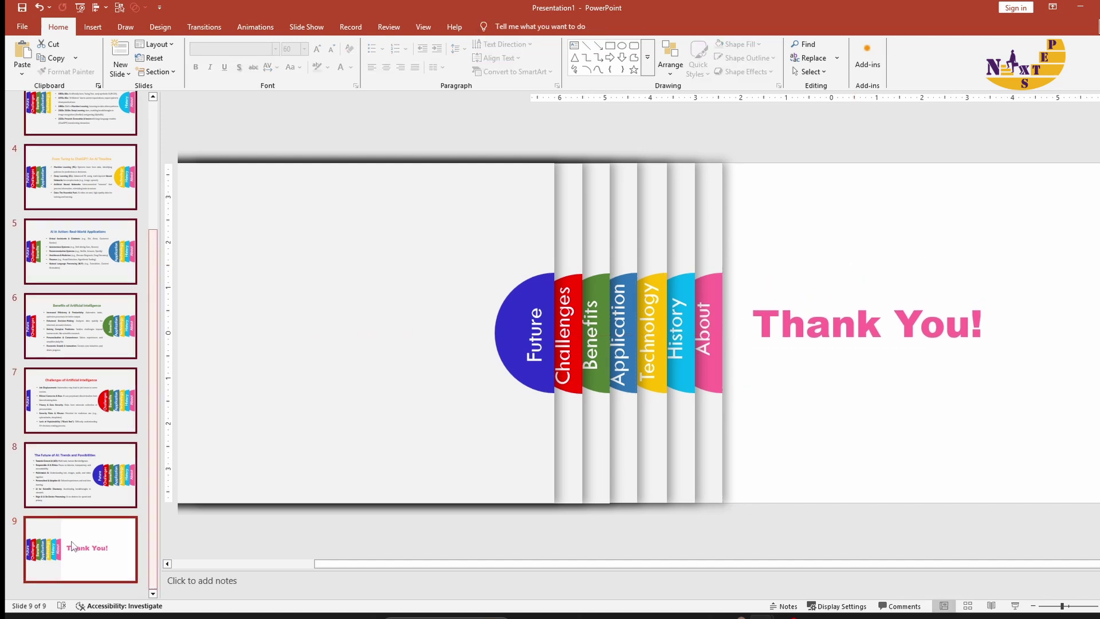
{"action": "left_click", "coordinate": [204, 27]}
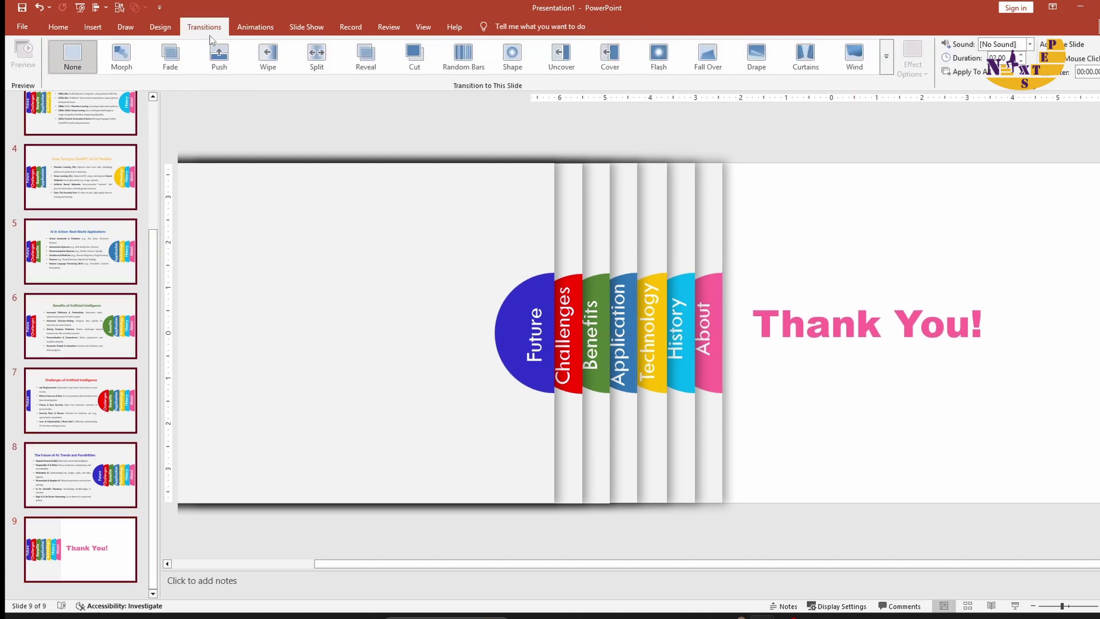
{"action": "left_click", "coordinate": [120, 57]}
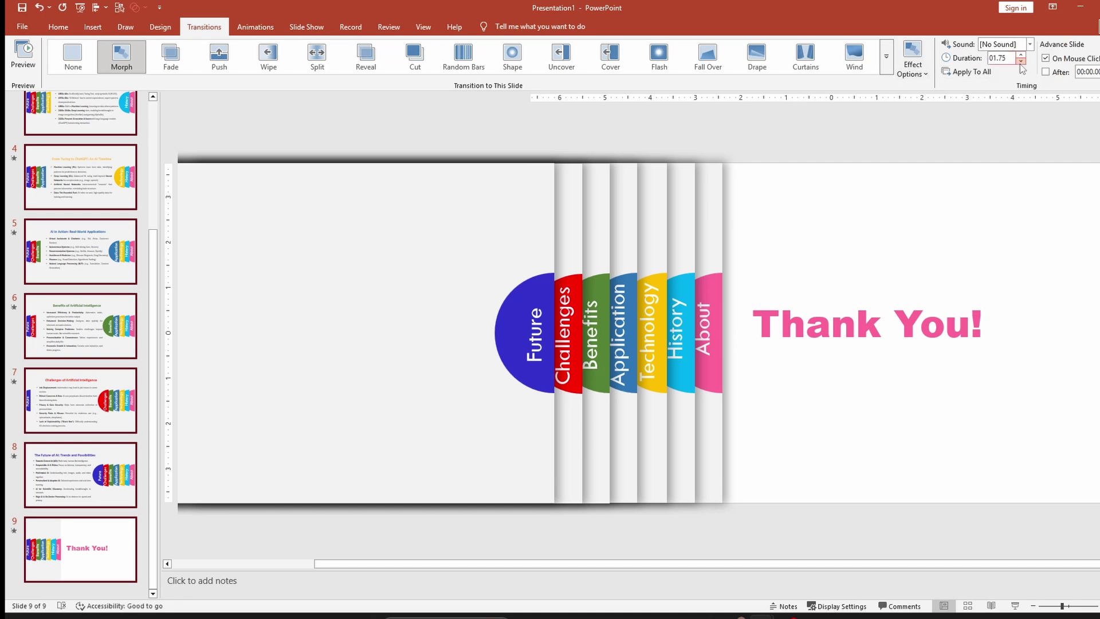